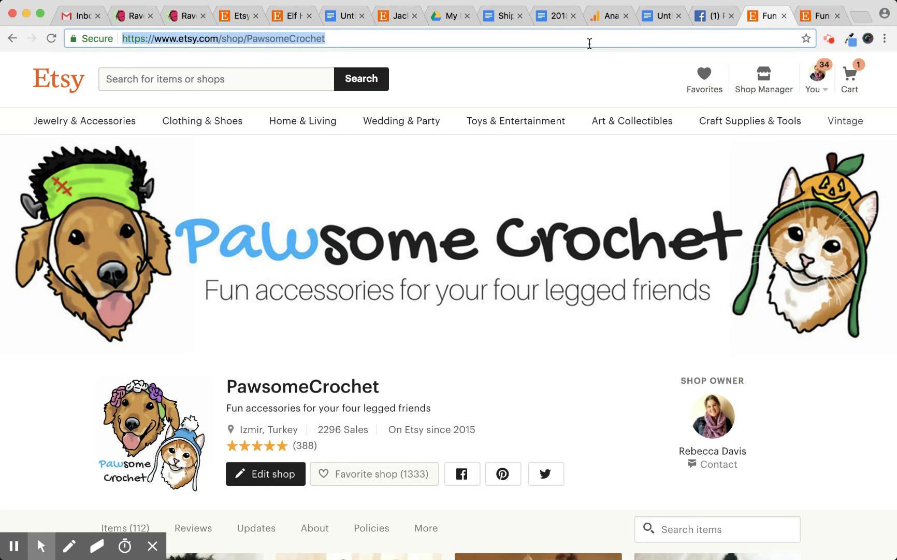
# - Highlight the PawsomeCrochet Etsy shop's web address and switch to the Google Analytics Pages report
pyautogui.click(342, 35)
pyautogui.moveTo(342, 35); pyautogui.dragTo(123, 40)
pyautogui.click(606, 18)
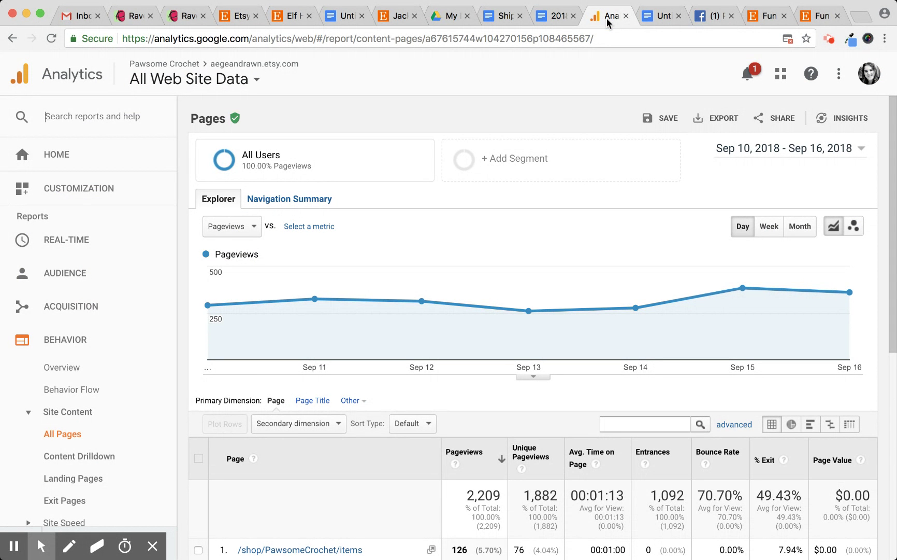
# - Switch to the Pawsome Crochet Facebook page and check the options of its Shop Now button
pyautogui.click(713, 16)
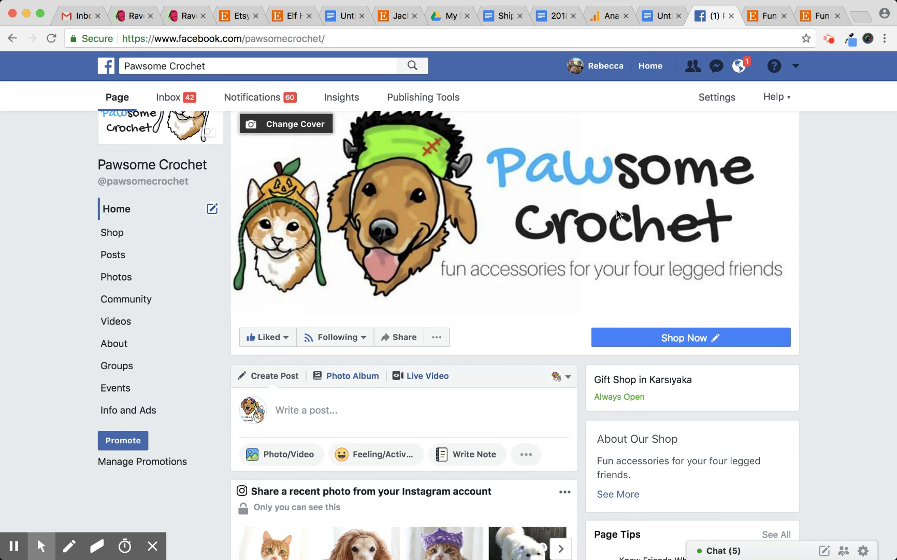
pyautogui.scroll(-1, 616, 208)
pyautogui.scroll(2, 616, 208)
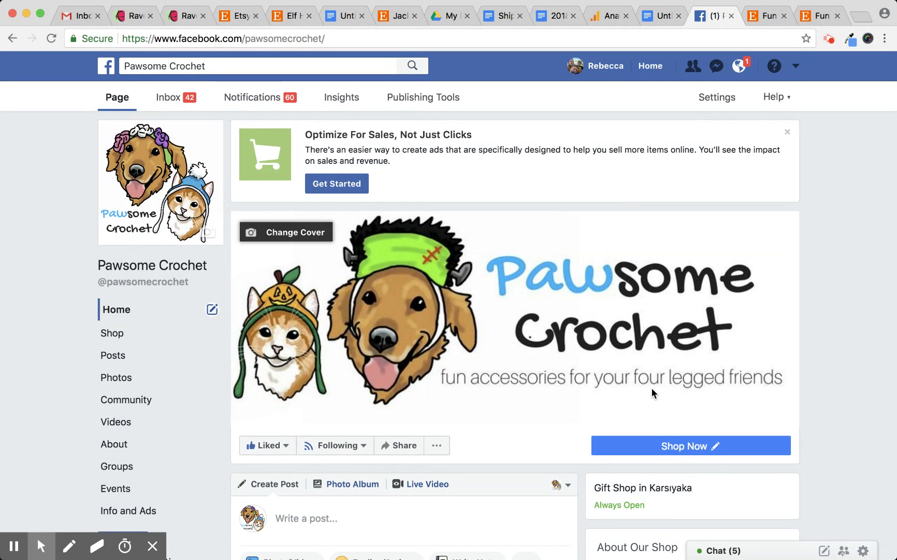
pyautogui.click(656, 451)
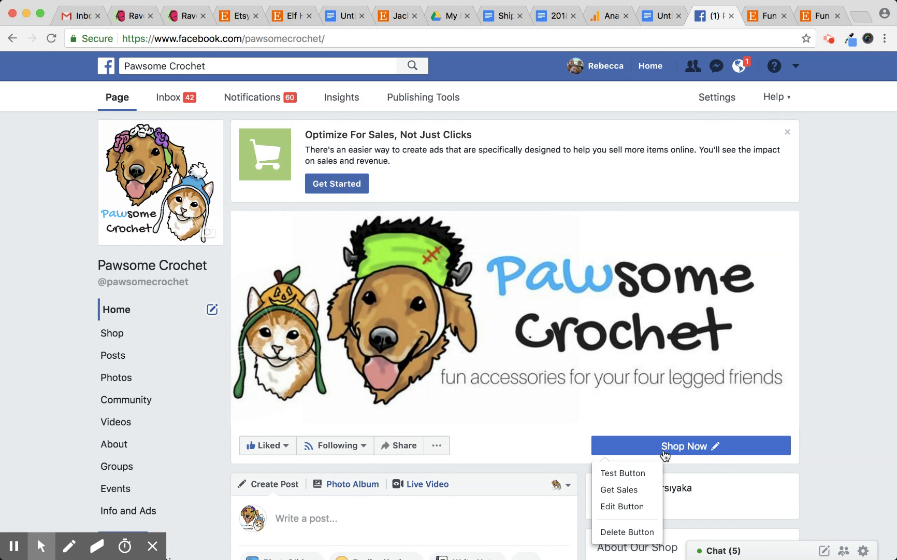
pyautogui.click(665, 451)
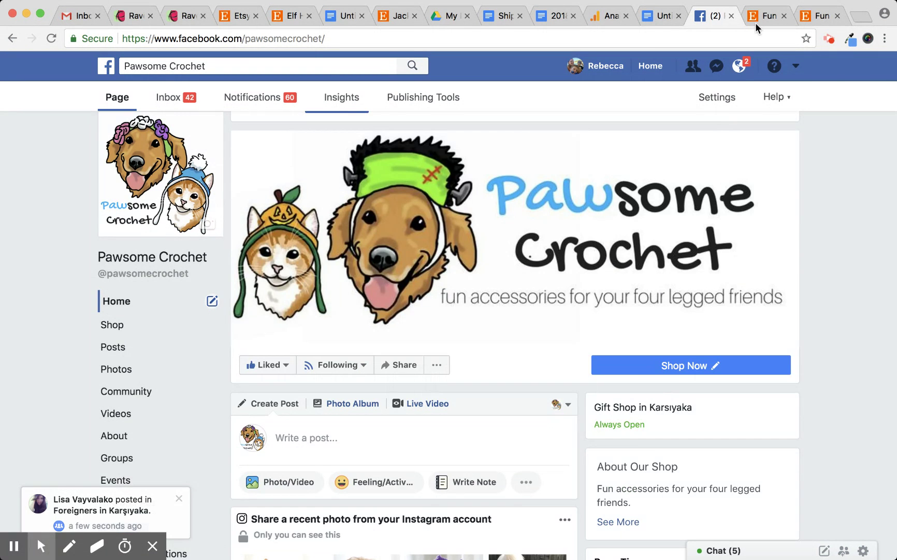
# - Start a post on the Pawsome Crochet Facebook page with the Etsy Devil Dog Costume listing attached as a link preview
pyautogui.click(755, 17)
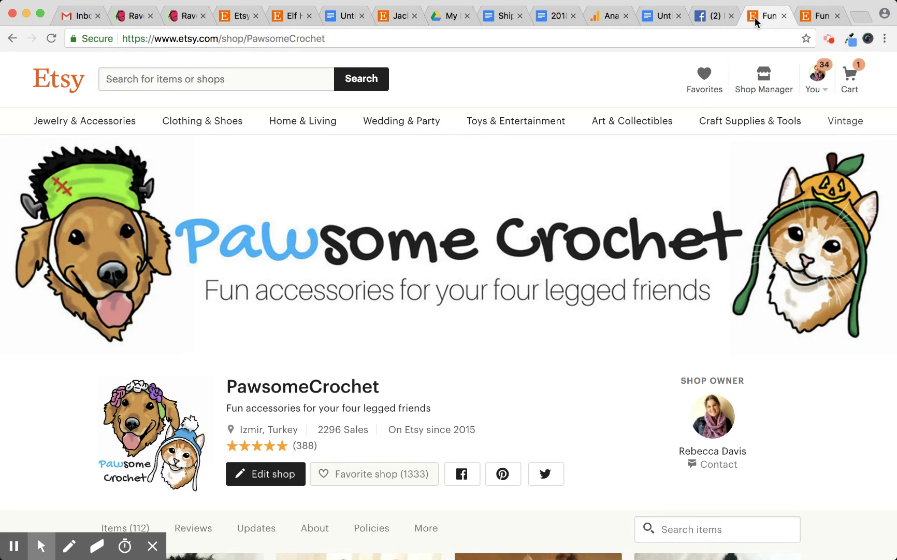
pyautogui.click(716, 16)
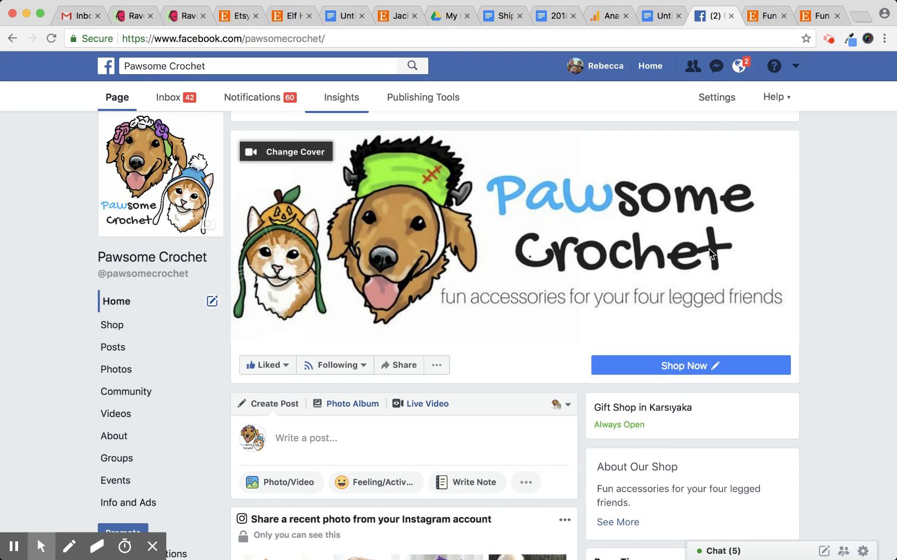
pyautogui.scroll(-4, 710, 252)
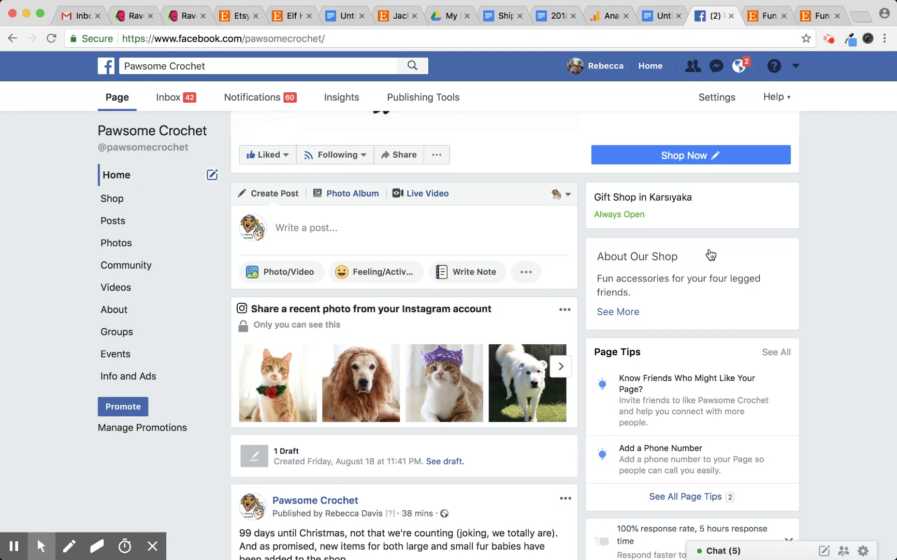
pyautogui.click(516, 230)
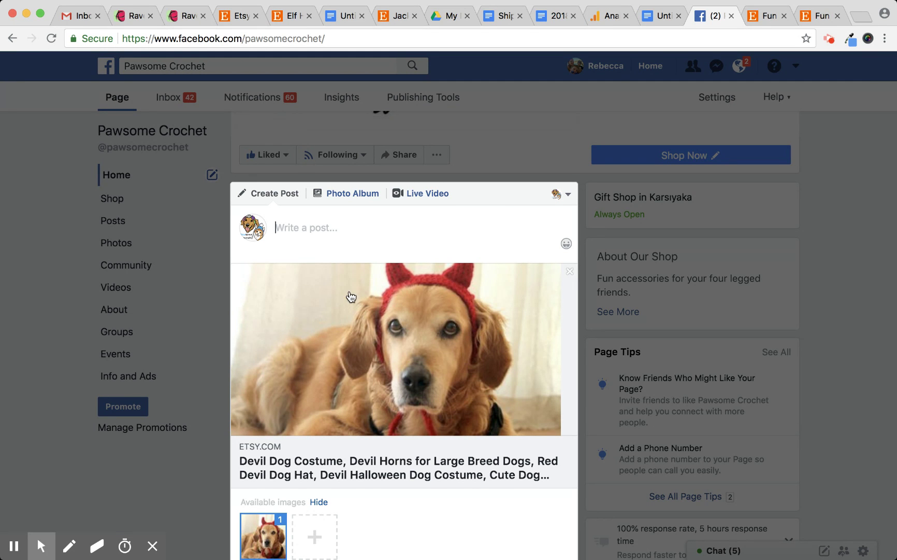
pyautogui.click(351, 231)
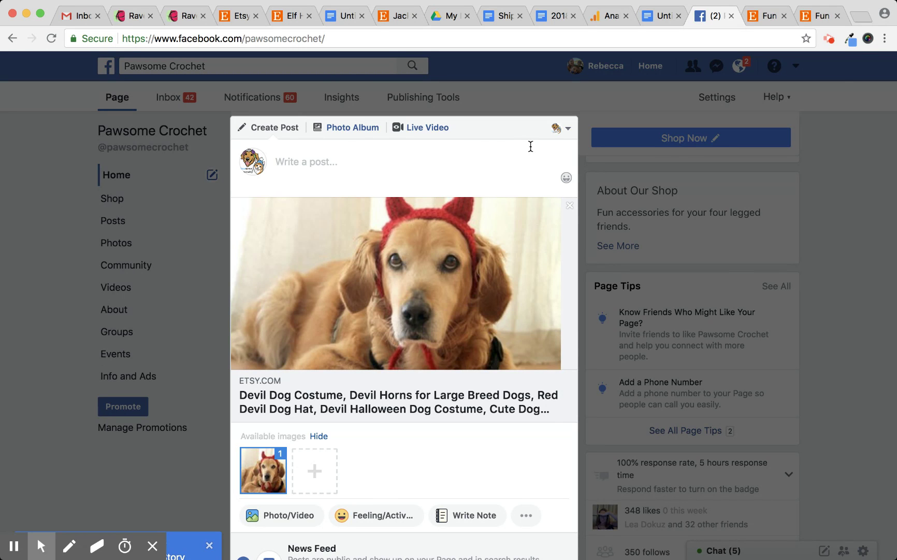
# - Switch to the Google Docs document with the example Etsy links and compare the full listing and shop URLs
pyautogui.click(775, 19)
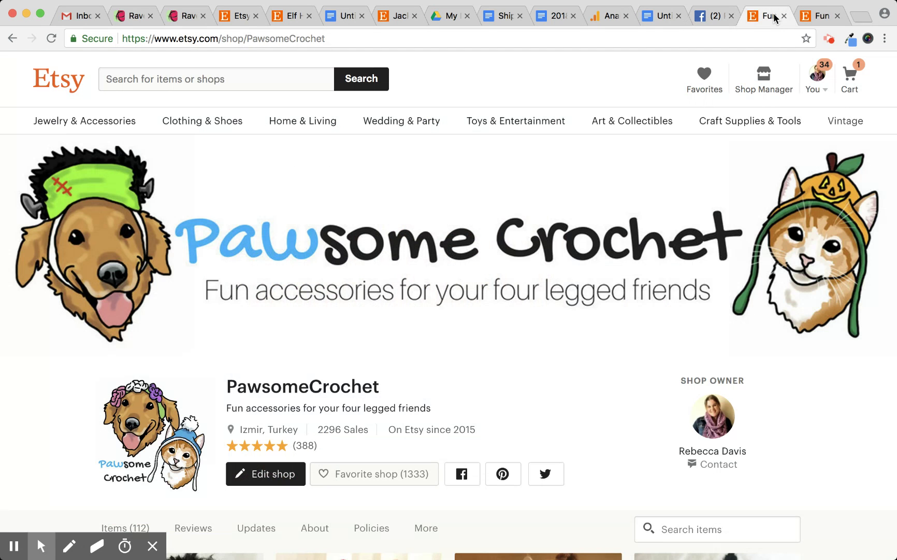
pyautogui.click(662, 20)
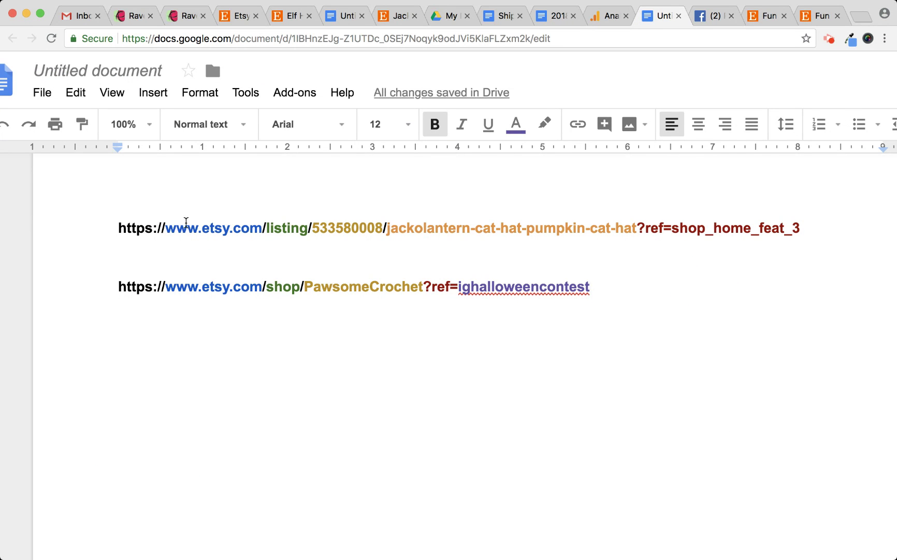
pyautogui.moveTo(120, 227); pyautogui.dragTo(875, 207)
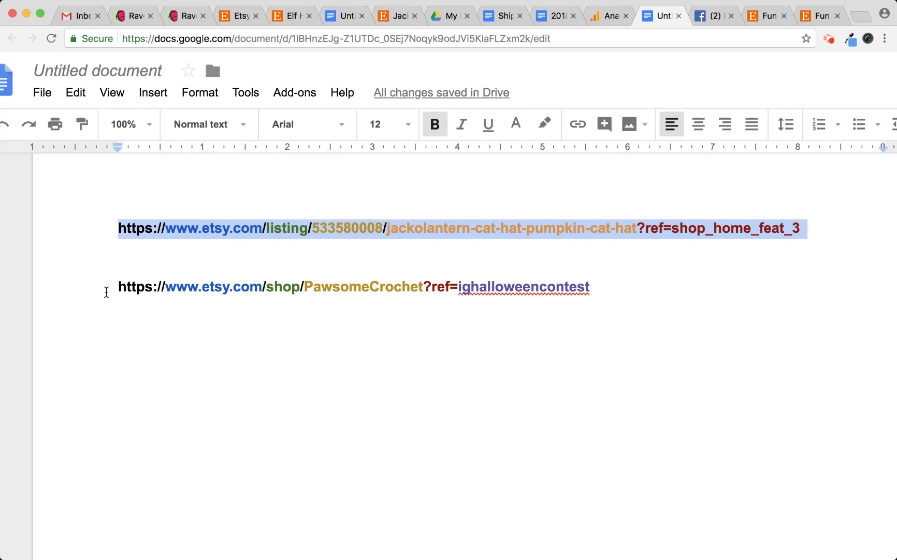
pyautogui.moveTo(106, 292); pyautogui.dragTo(619, 303)
pyautogui.moveTo(649, 271); pyautogui.dragTo(649, 271)
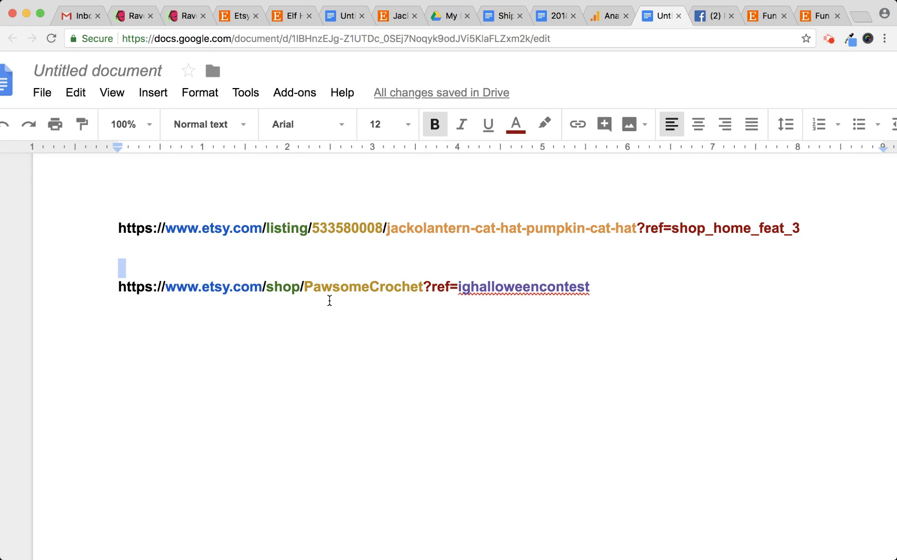
pyautogui.click(452, 250)
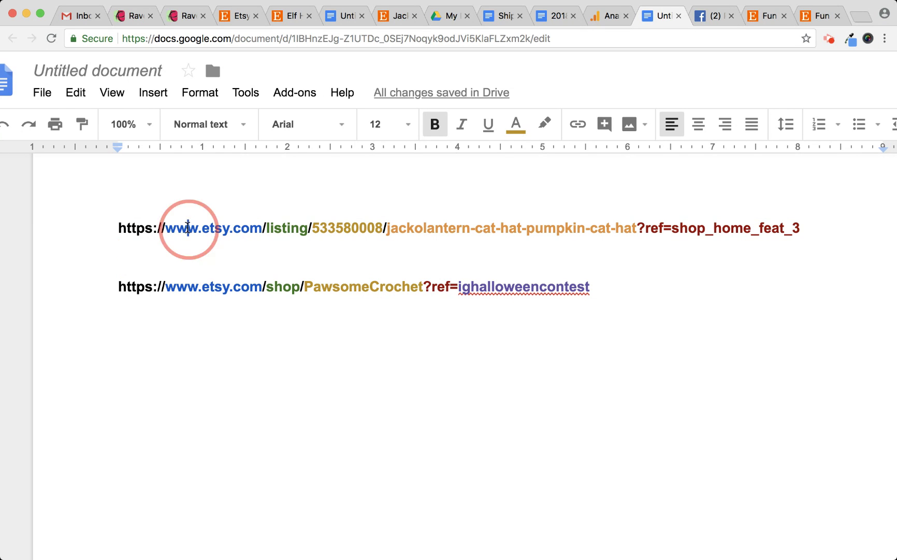
# - Compare the domain, the listing or shop segment, and the listing ID or shop name in the two example URLs
pyautogui.doubleClick(171, 228)
pyautogui.click(231, 287)
pyautogui.click(286, 226)
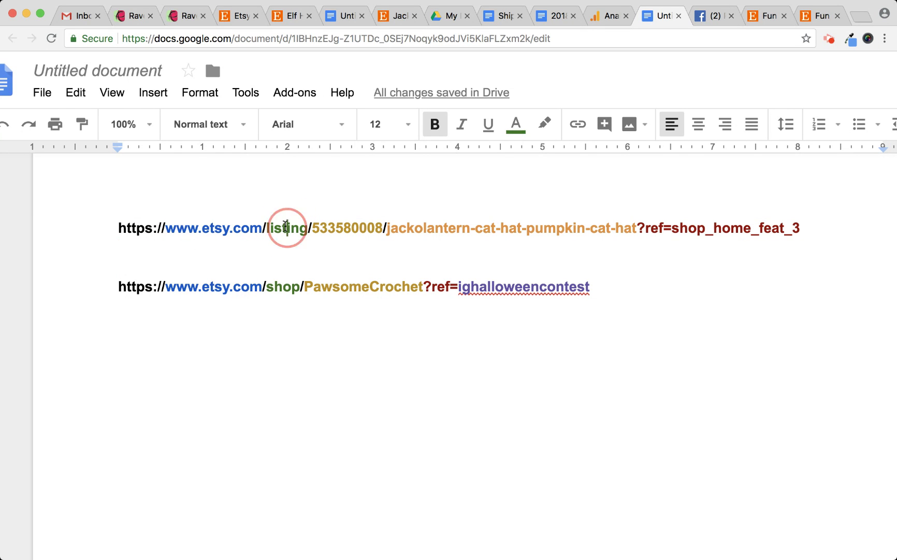
pyautogui.click(284, 287)
pyautogui.click(290, 232)
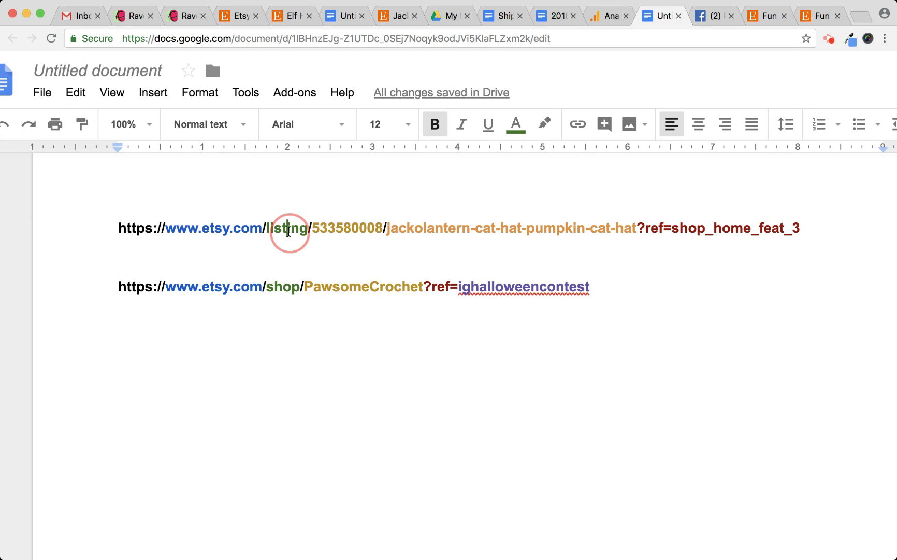
pyautogui.click(351, 227)
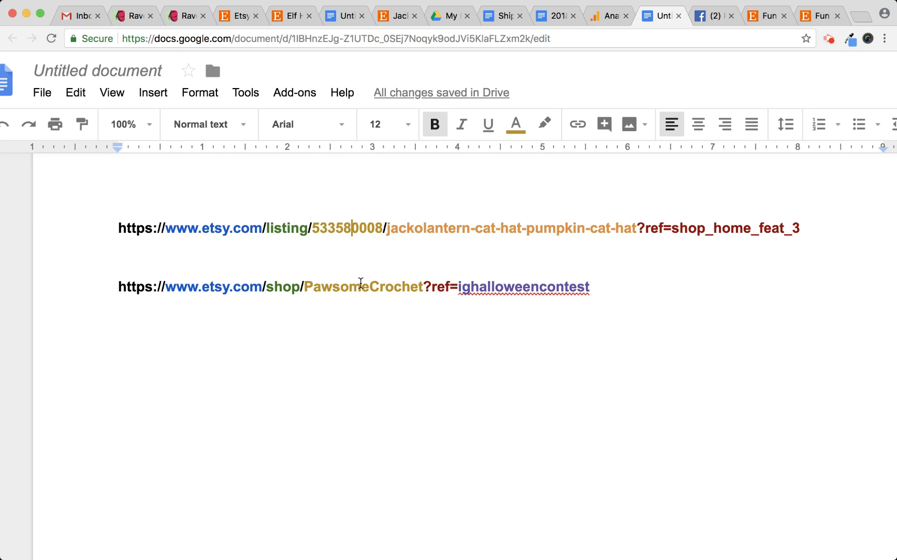
pyautogui.click(361, 285)
# - Examine the title part of the listing URL and compare the ?ref= endings of both example URLs
pyautogui.click(440, 224)
pyautogui.moveTo(387, 228); pyautogui.dragTo(639, 229)
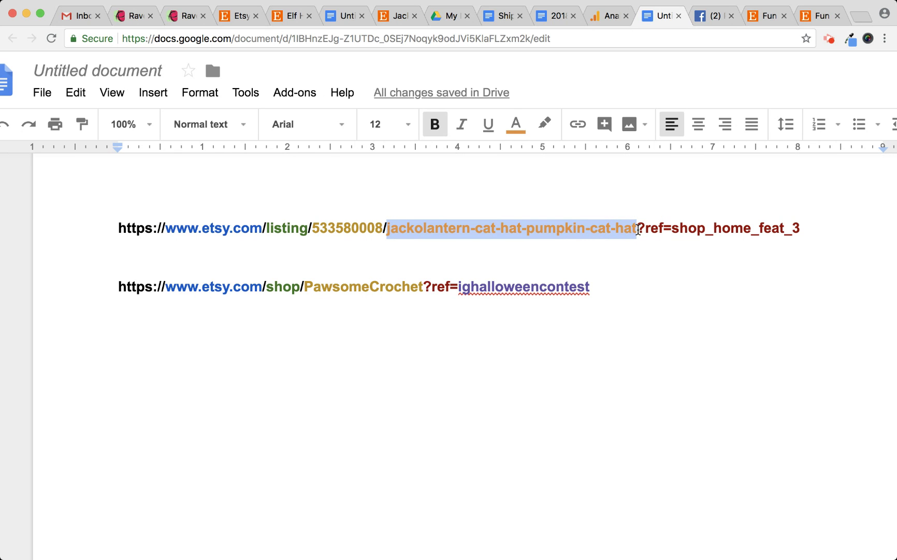
pyautogui.click(648, 257)
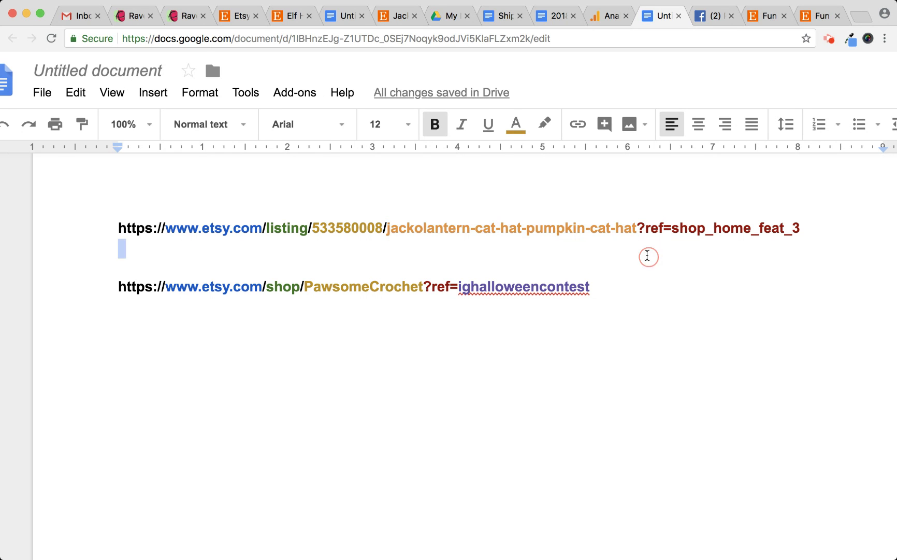
pyautogui.moveTo(638, 229); pyautogui.dragTo(857, 230)
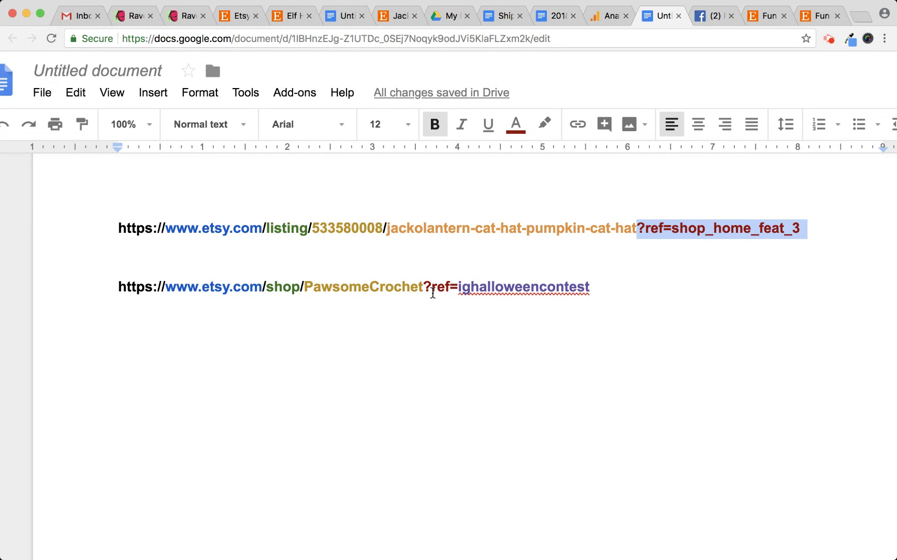
pyautogui.moveTo(424, 287); pyautogui.dragTo(625, 279)
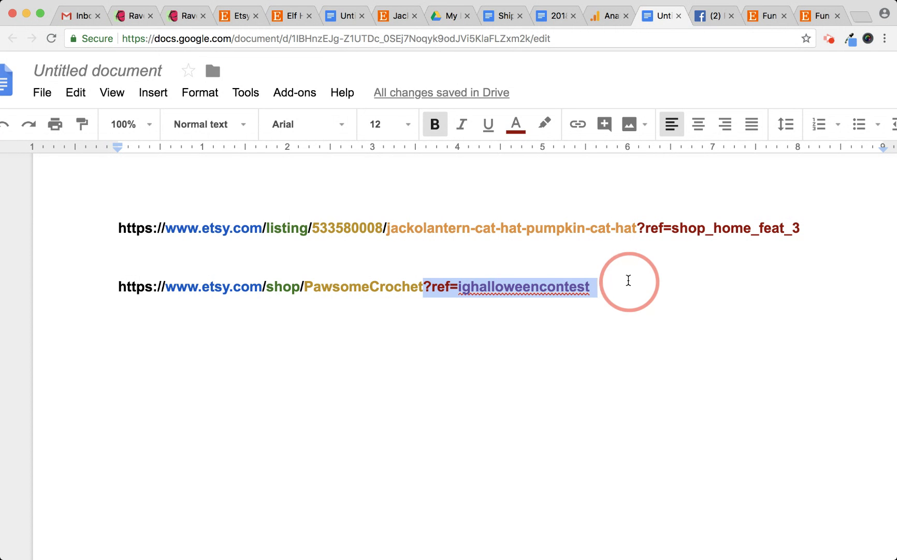
pyautogui.click(707, 224)
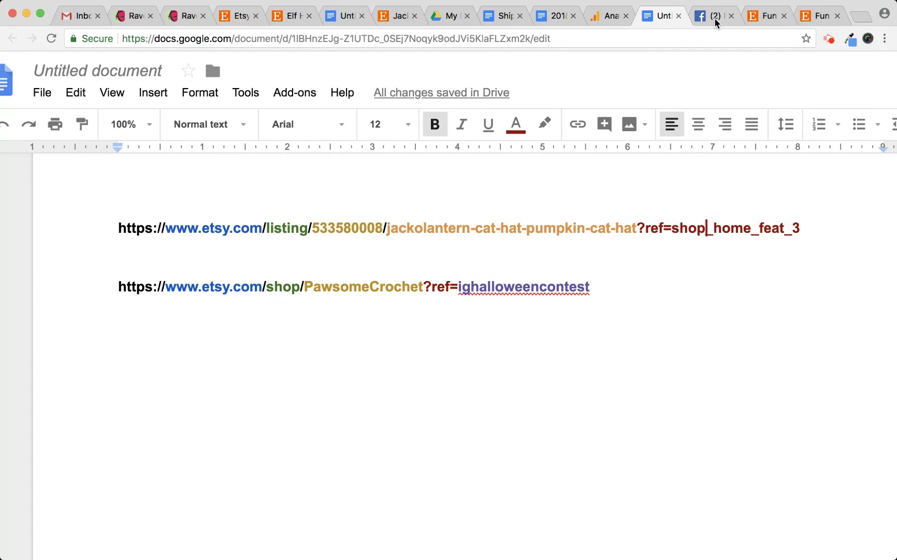
# - Switch to the PawsomeCrochet Etsy shop and open the featured Frankenstein Cat Hat listing
pyautogui.click(768, 15)
pyautogui.scroll(-7, 409, 311)
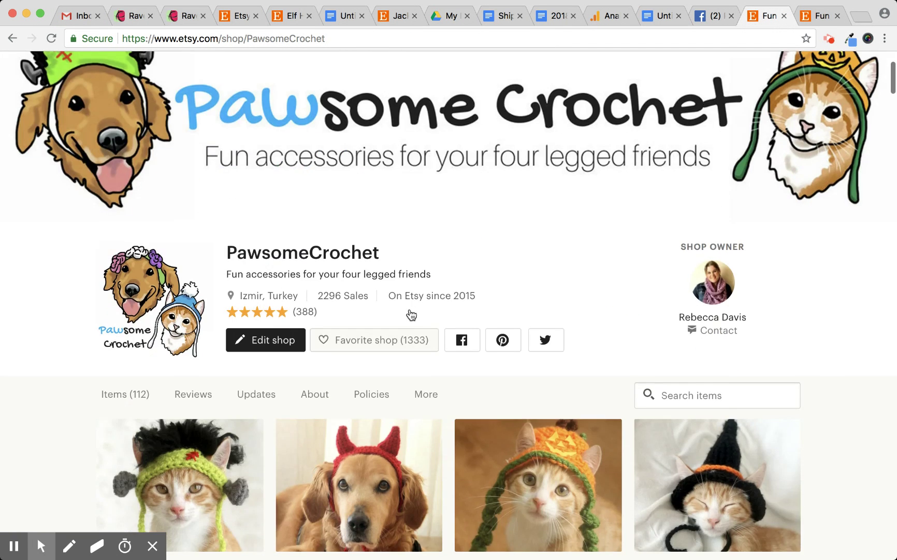
pyautogui.click(155, 278)
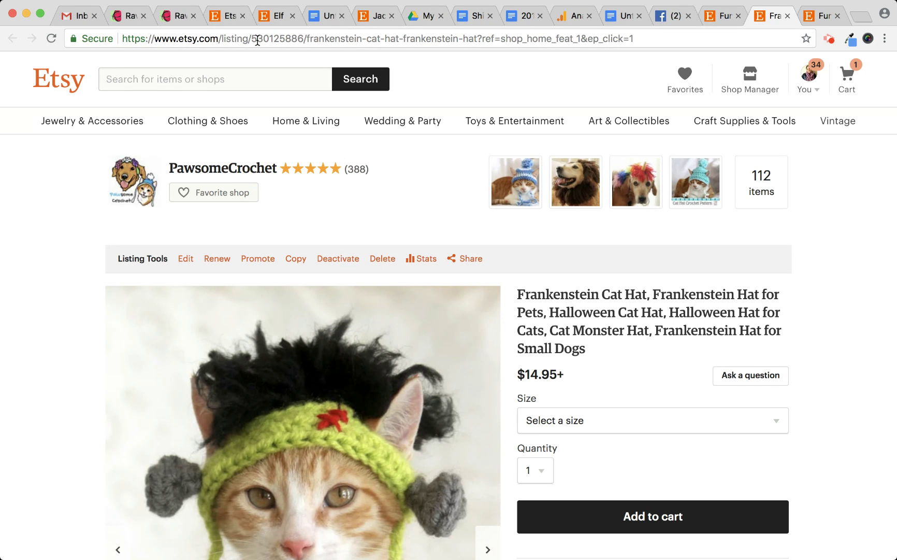
# - Examine the listing ID, title words and ref tag in the Frankenstein Cat Hat listing's web address
pyautogui.click(232, 39)
pyautogui.click(290, 33)
pyautogui.doubleClick(289, 34)
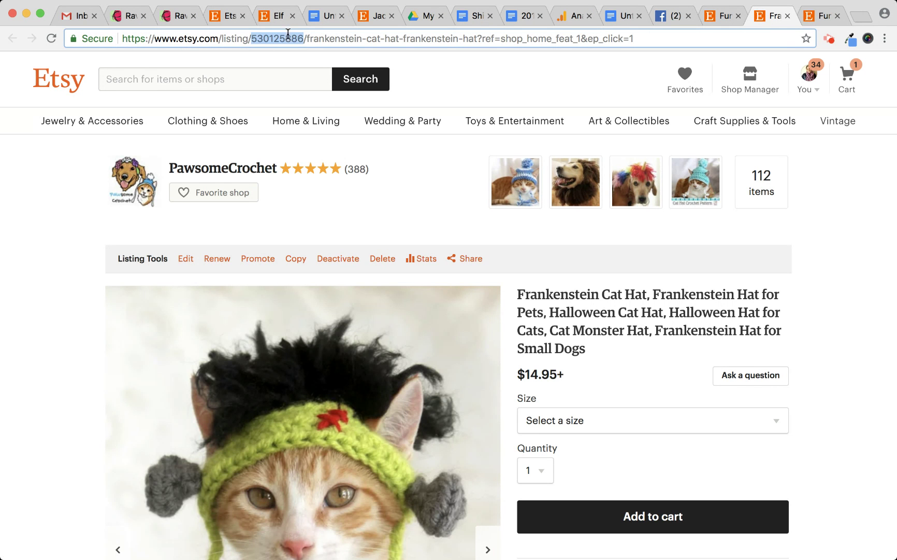
pyautogui.doubleClick(338, 34)
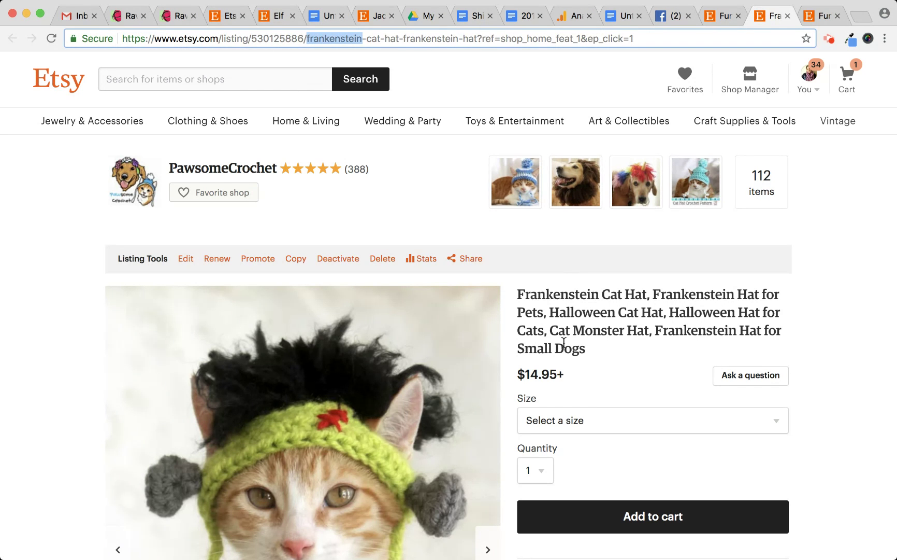
pyautogui.click(552, 328)
pyautogui.moveTo(487, 41); pyautogui.dragTo(637, 41)
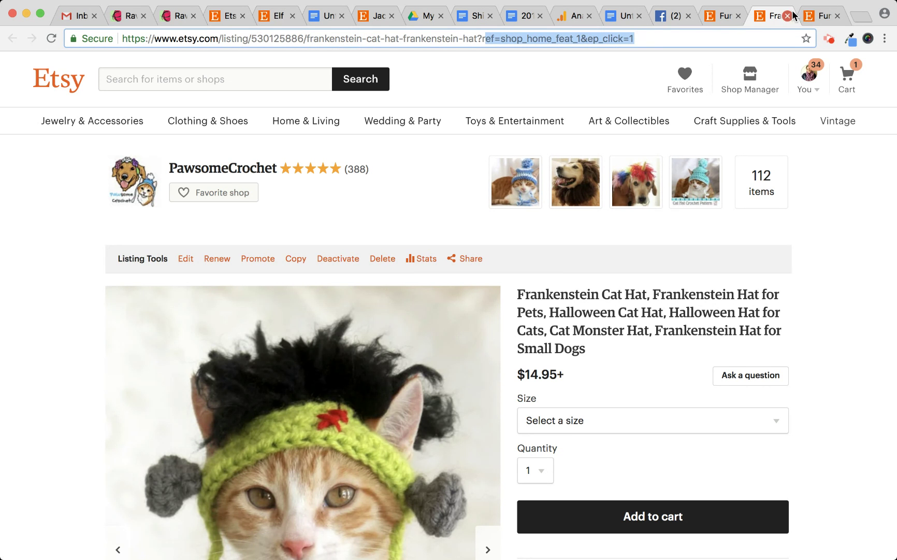
# - Return to the example links document and highlight the ref=shop_home_feat_3 ending of the listing URL
pyautogui.click(724, 16)
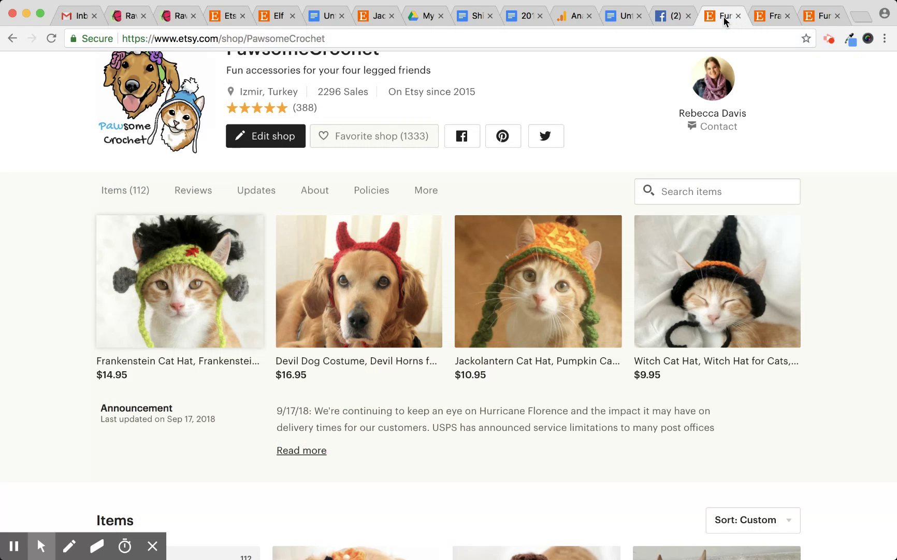
pyautogui.click(631, 18)
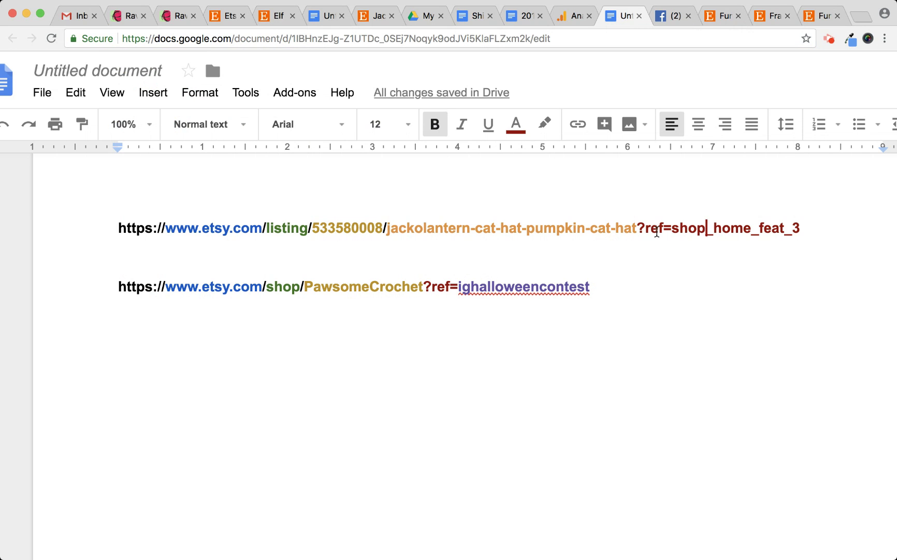
pyautogui.click(658, 229)
pyautogui.moveTo(658, 230); pyautogui.dragTo(780, 237)
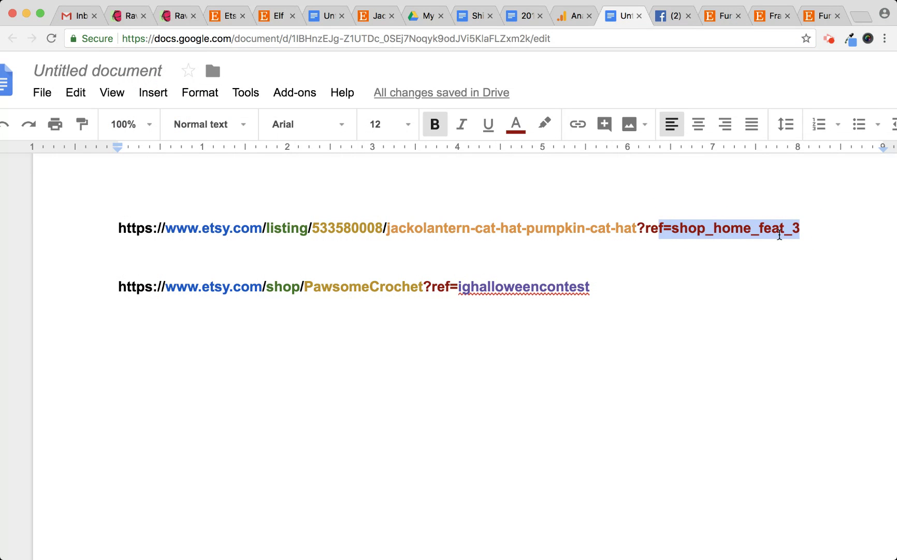
pyautogui.click(659, 229)
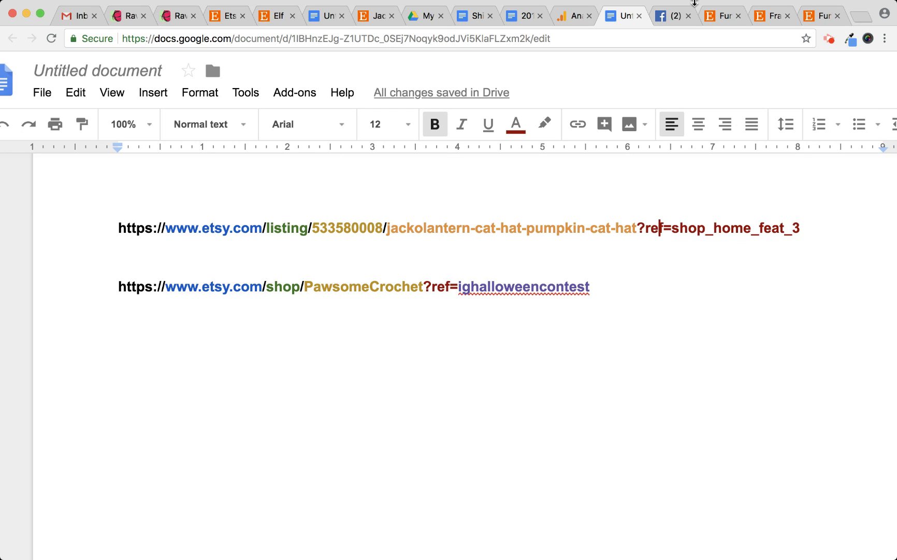
# - Revisit the draft Facebook post, return to the Etsy shop and open the featured Devil Dog Costume listing
pyautogui.click(675, 17)
pyautogui.click(393, 164)
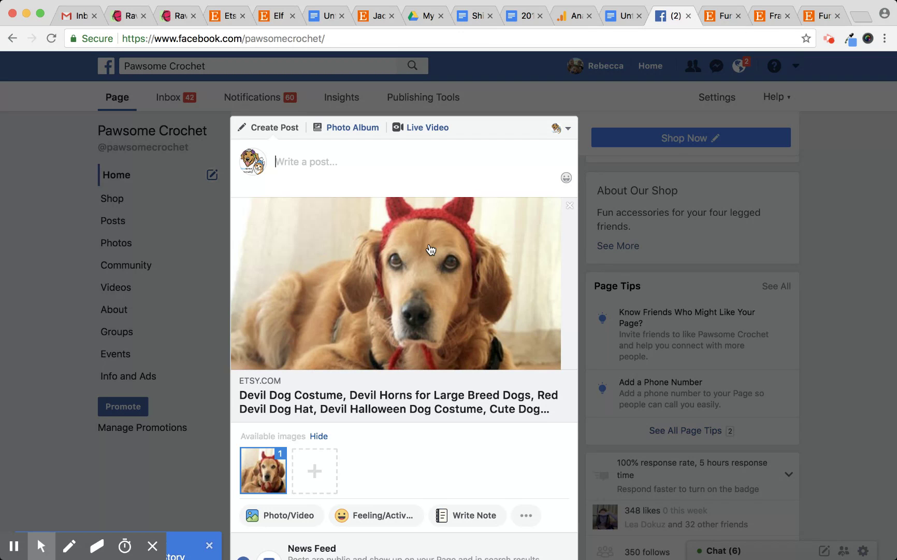
pyautogui.click(775, 17)
pyautogui.click(718, 16)
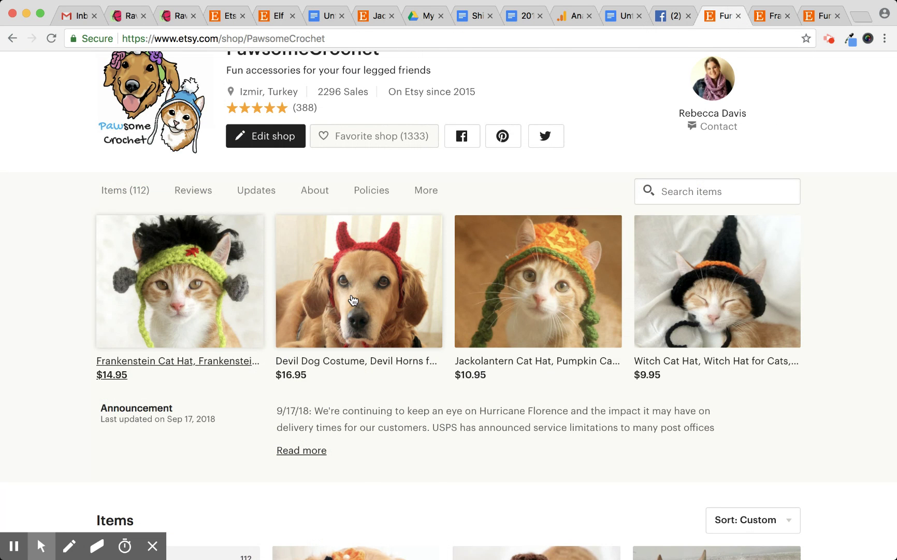
pyautogui.click(352, 298)
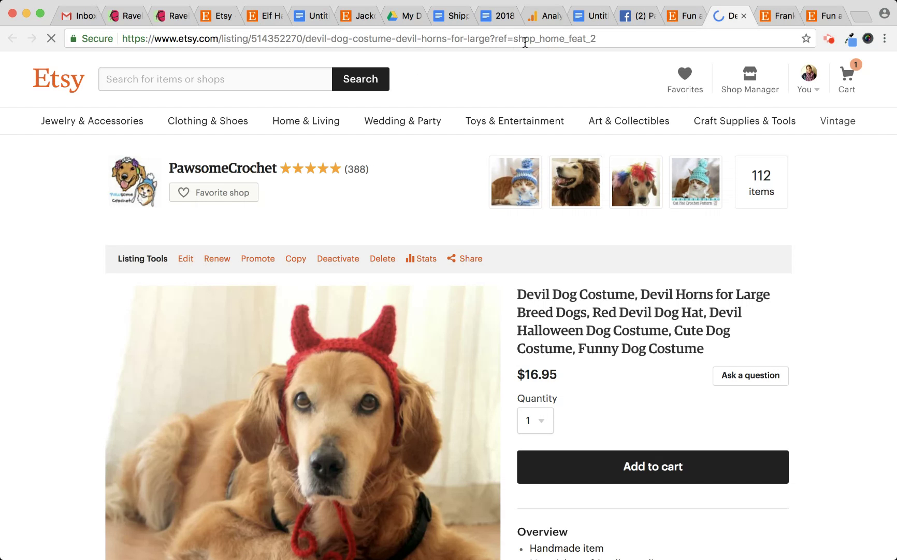
# - Copy the Devil Dog Costume listing's web address into the draft post on the Pawsome Crochet Facebook page
pyautogui.click(527, 39)
pyautogui.press('super+c')
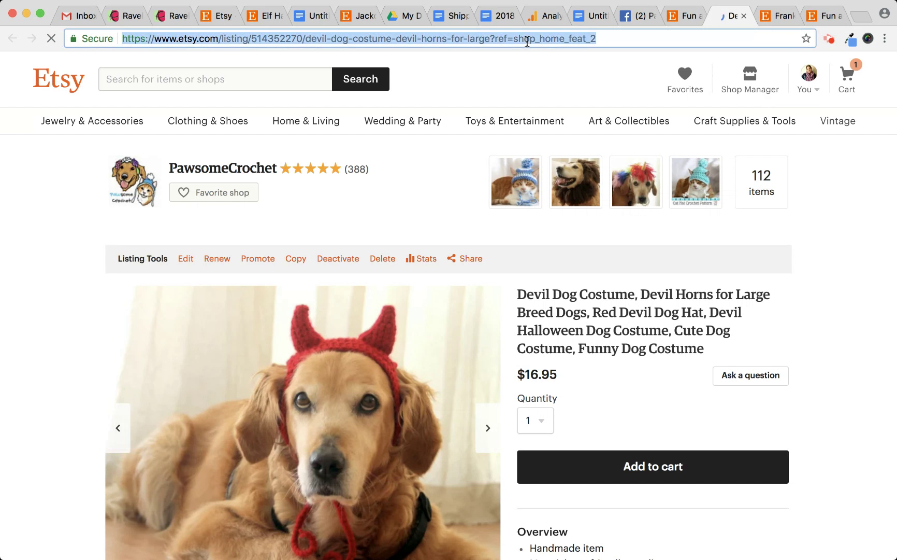
pyautogui.click(640, 17)
pyautogui.click(414, 182)
pyautogui.press('super+v')
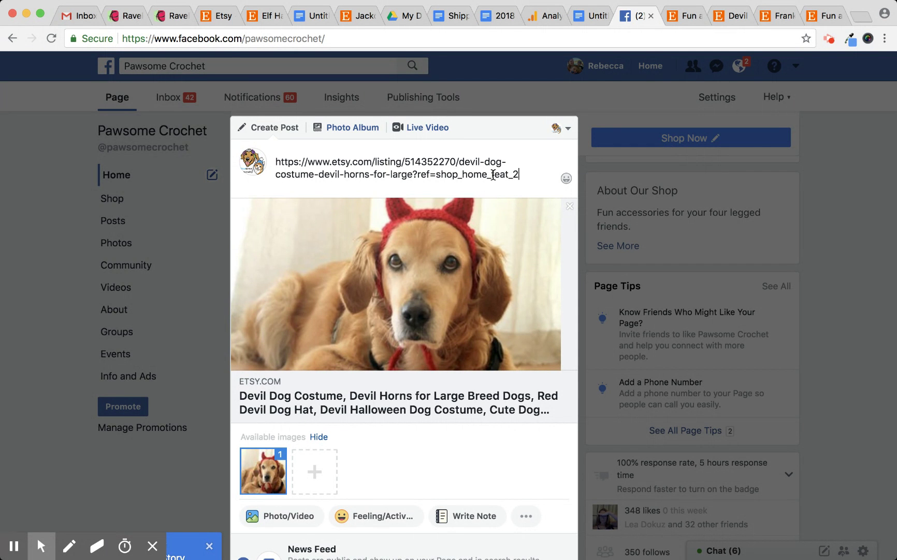
# - Replace the ref value at the end of the draft post's listing link with fbdevilpost
pyautogui.click(414, 174)
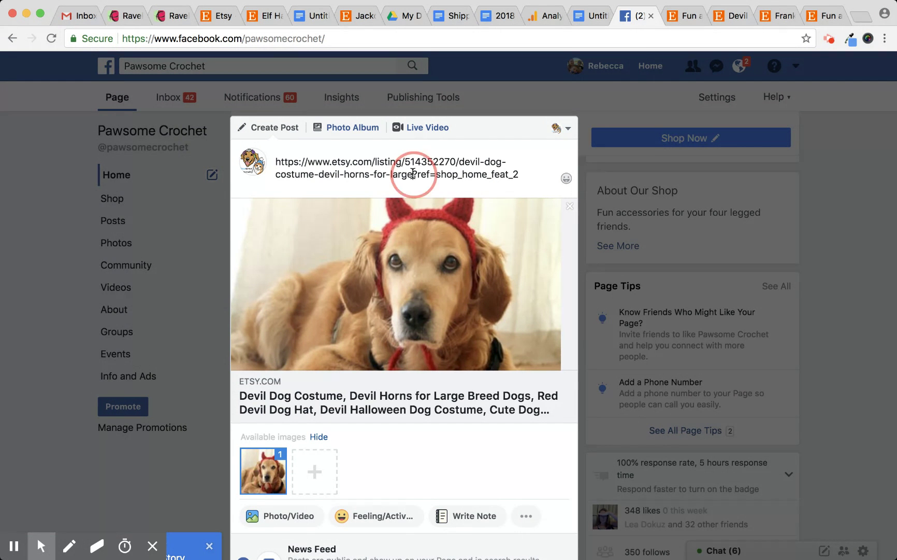
pyautogui.click(436, 174)
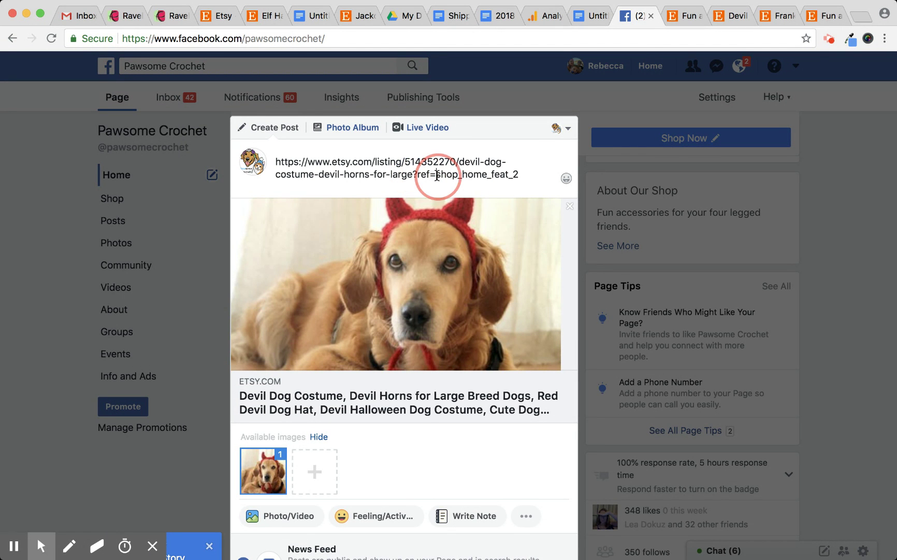
pyautogui.keyDown('shift'); pyautogui.click(536, 170); pyautogui.keyUp('shift')
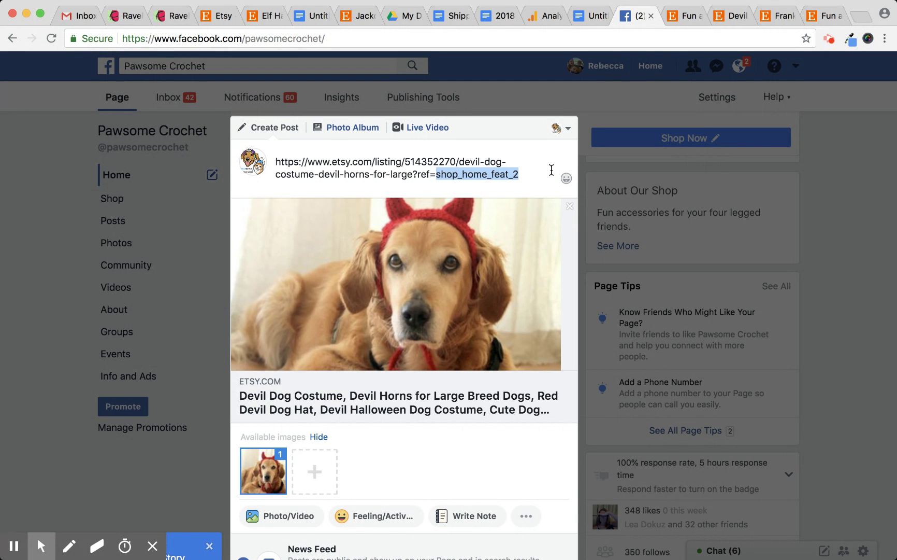
pyautogui.write('fbd')
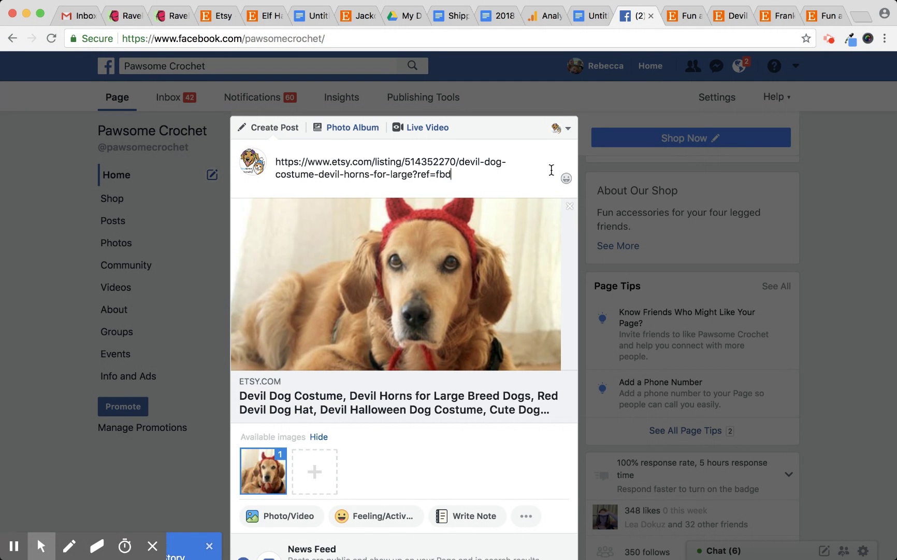
pyautogui.write('evilpost')
# - Copy the full fbdevilpost link from the draft post and open it in a new browser tab
pyautogui.tripleClick(439, 175)
pyautogui.press('super+c')
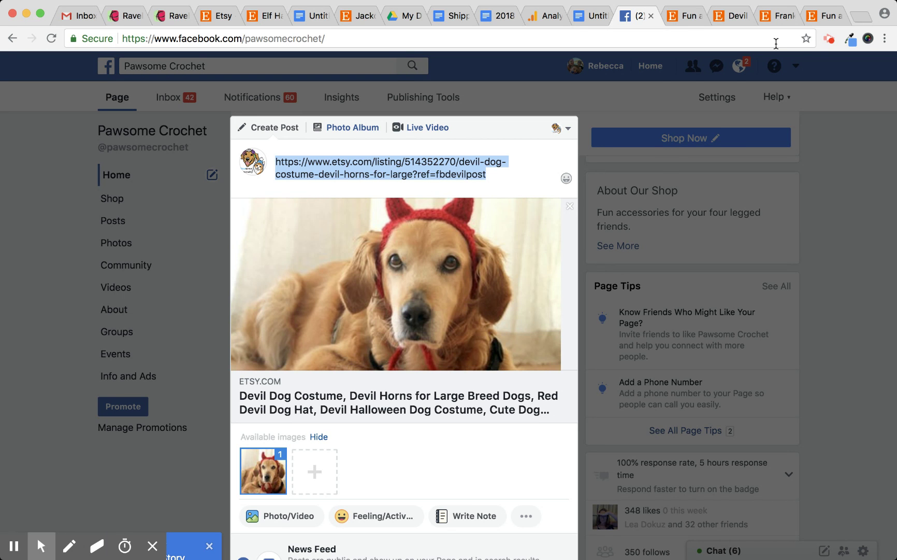
pyautogui.click(861, 17)
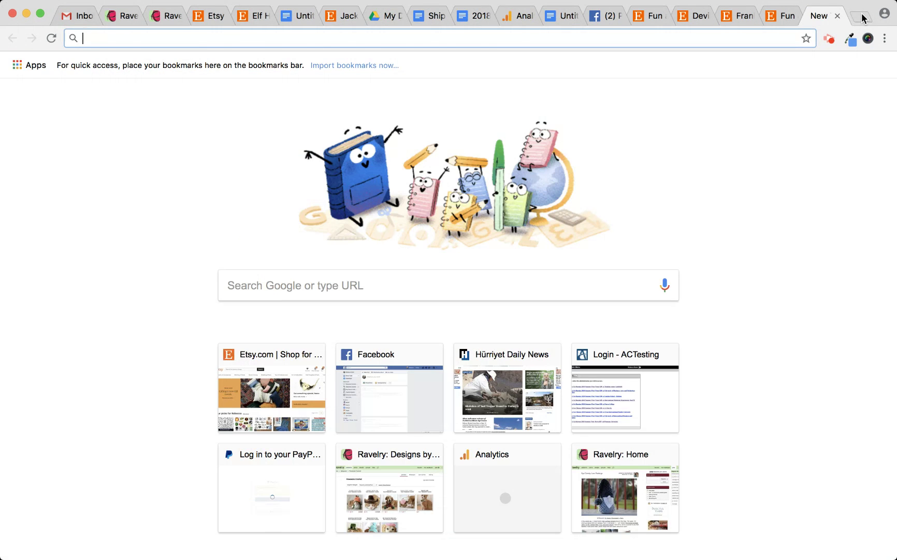
pyautogui.press('super+v')
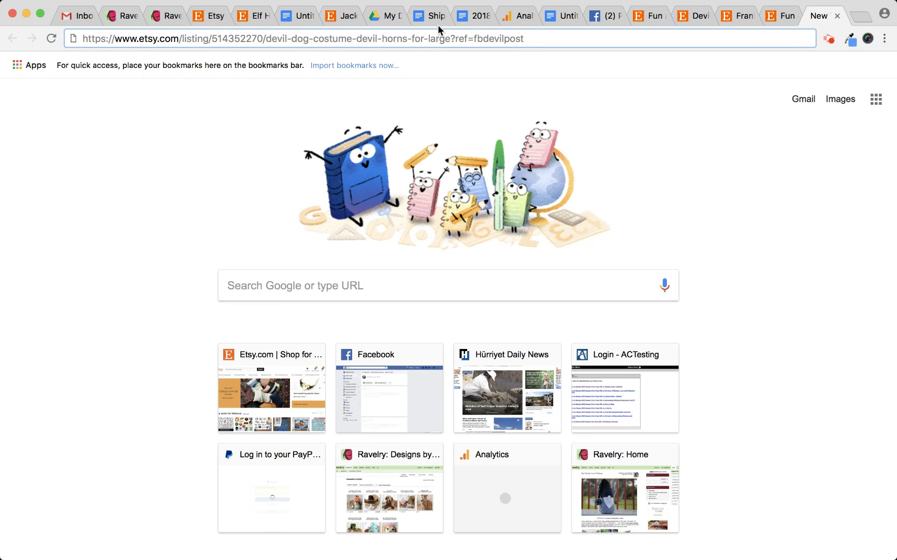
pyautogui.press('Return')
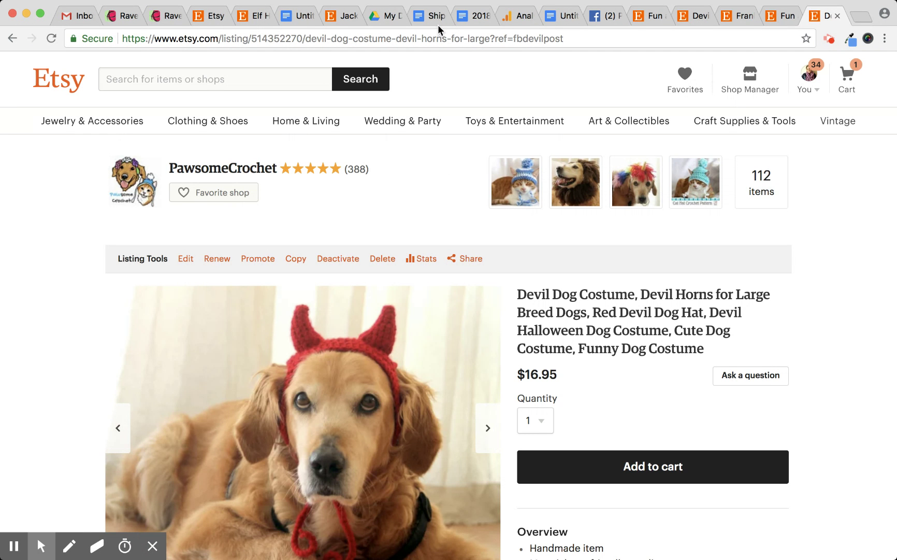
# - Highlight the ?ref=fbdevilpost ending in the Devil Dog Costume listing's web address
pyautogui.moveTo(490, 38); pyautogui.dragTo(614, 32)
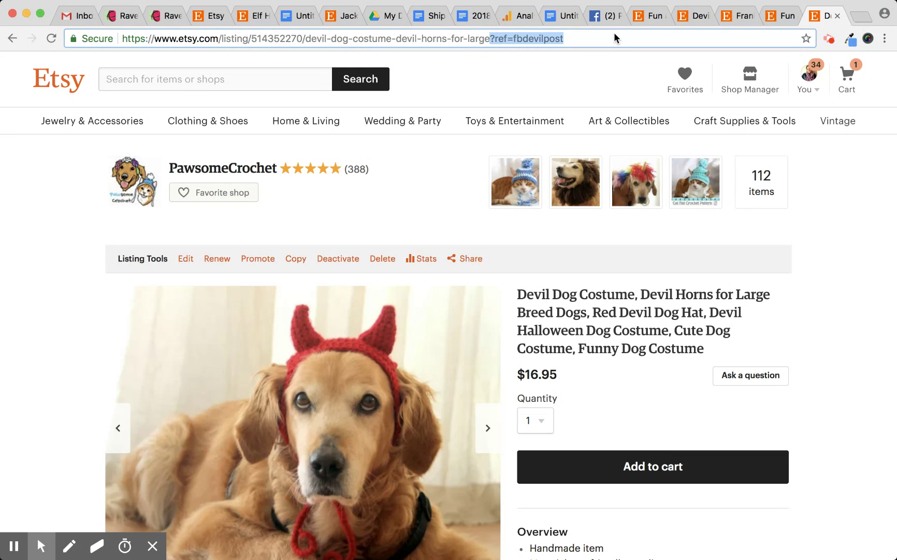
pyautogui.click(496, 38)
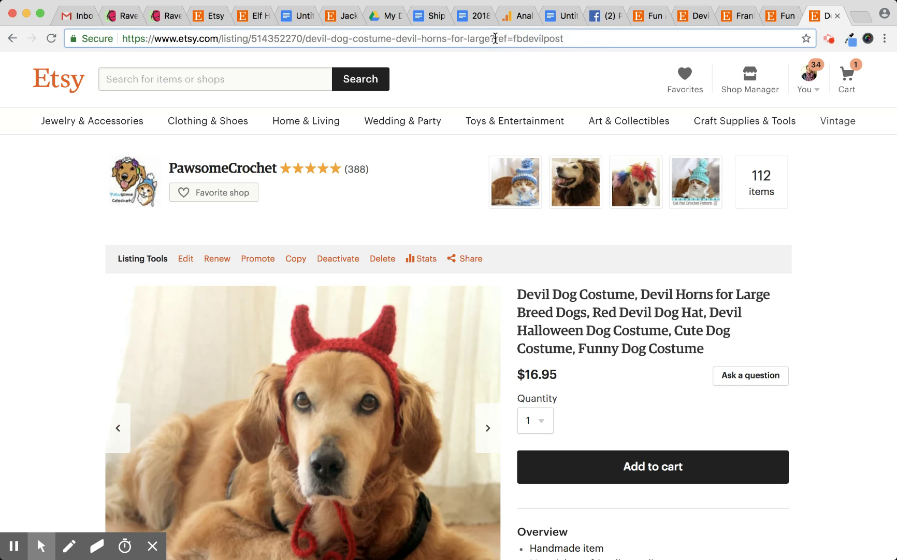
pyautogui.moveTo(496, 39); pyautogui.dragTo(639, 28)
pyautogui.press('super+a')
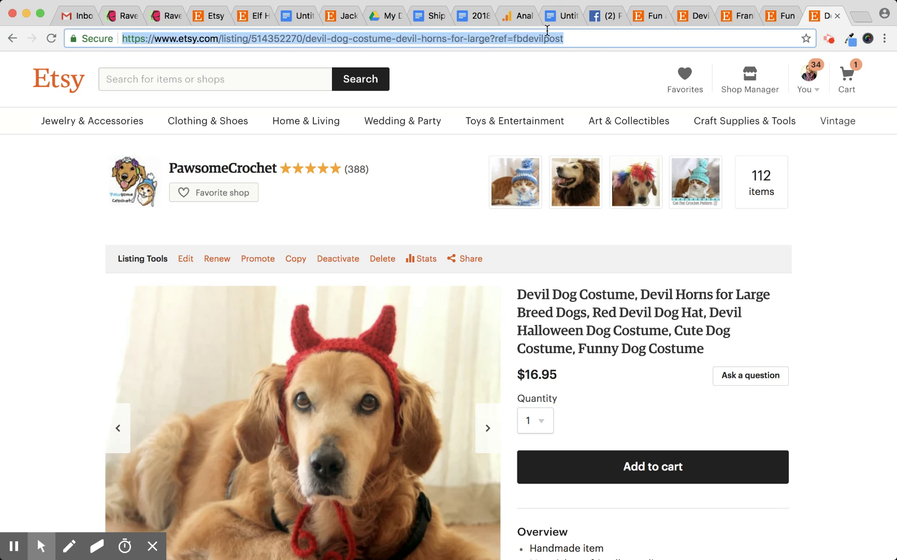
pyautogui.click(507, 44)
pyautogui.moveTo(495, 39); pyautogui.dragTo(555, 39)
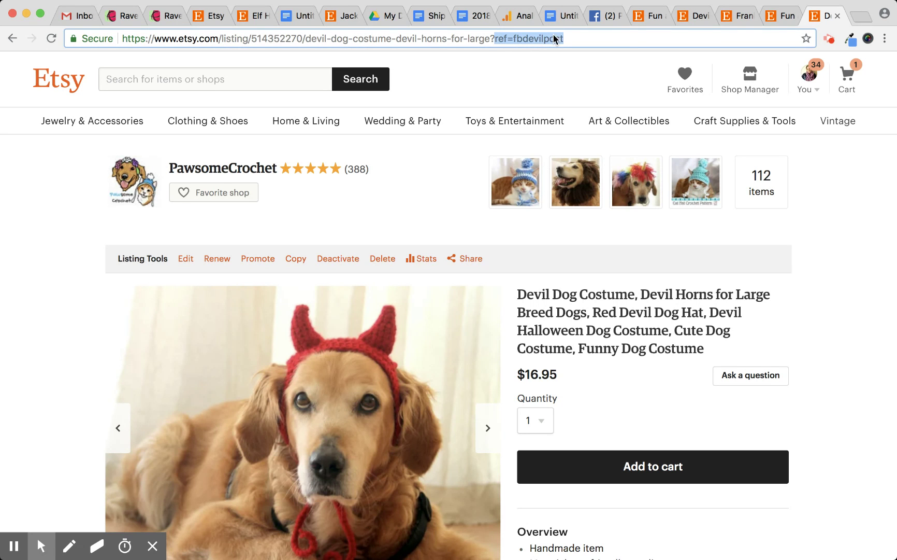
pyautogui.doubleClick(555, 38)
# - Return to the draft Facebook post and highlight the fbdevilpost tag and the full listing link
pyautogui.click(604, 16)
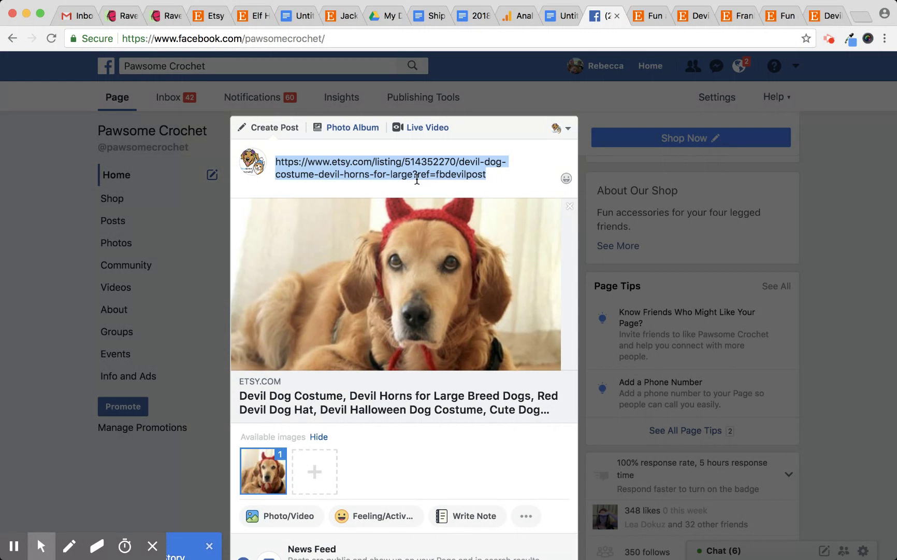
pyautogui.click(519, 165)
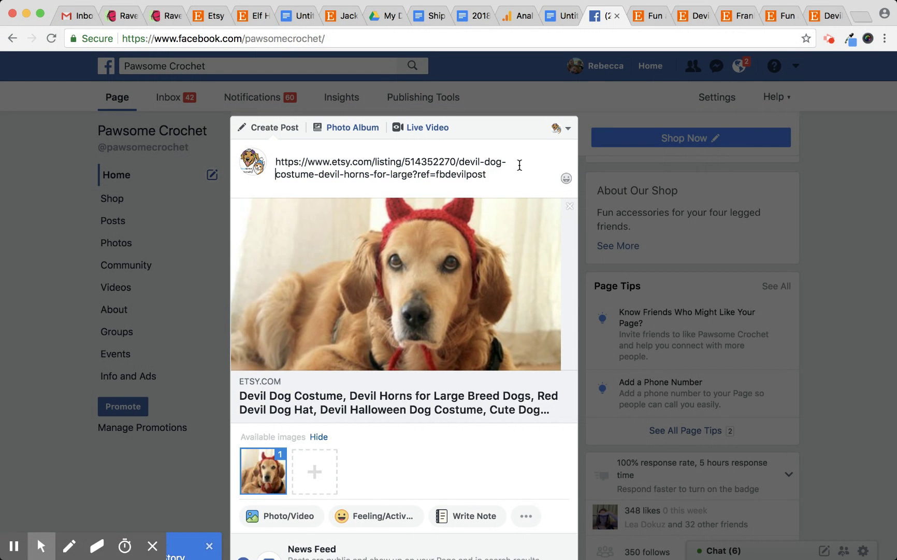
pyautogui.doubleClick(454, 178)
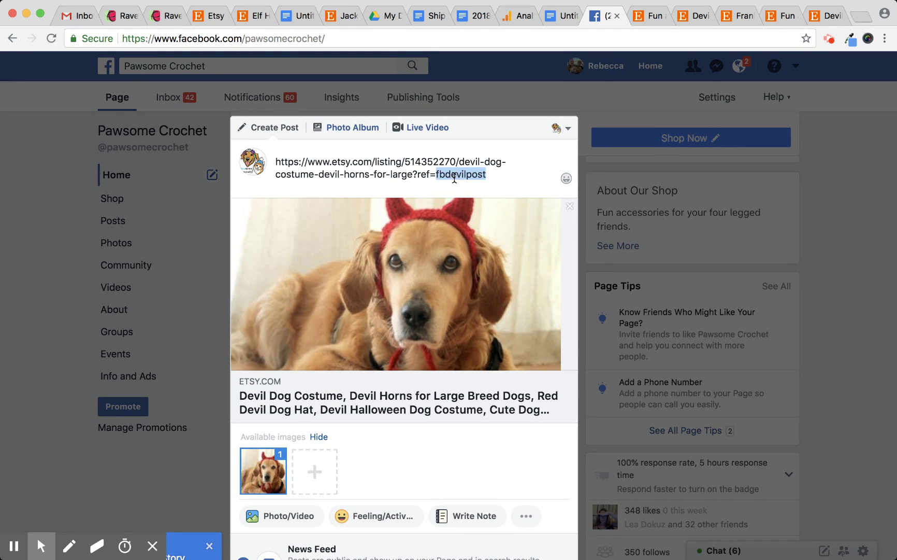
pyautogui.moveTo(422, 174); pyautogui.dragTo(525, 172)
pyautogui.click(448, 173)
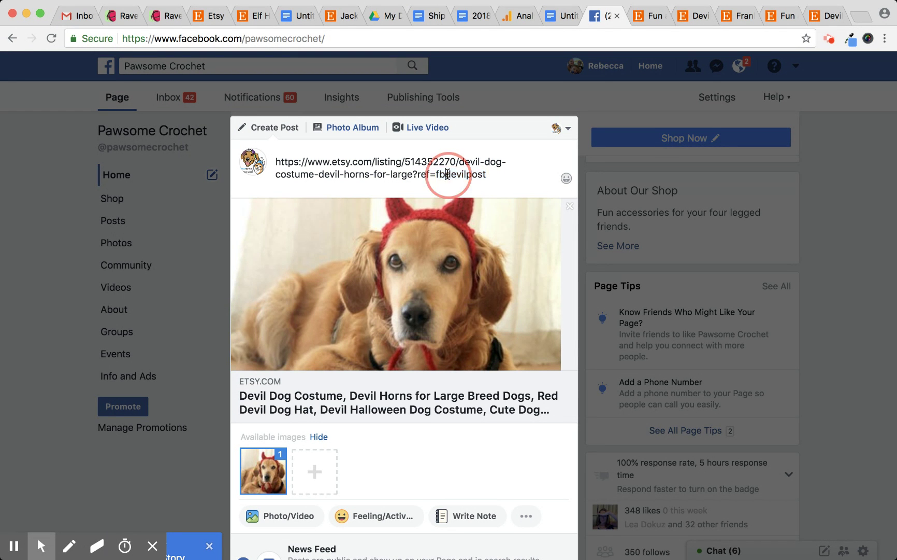
pyautogui.doubleClick(448, 174)
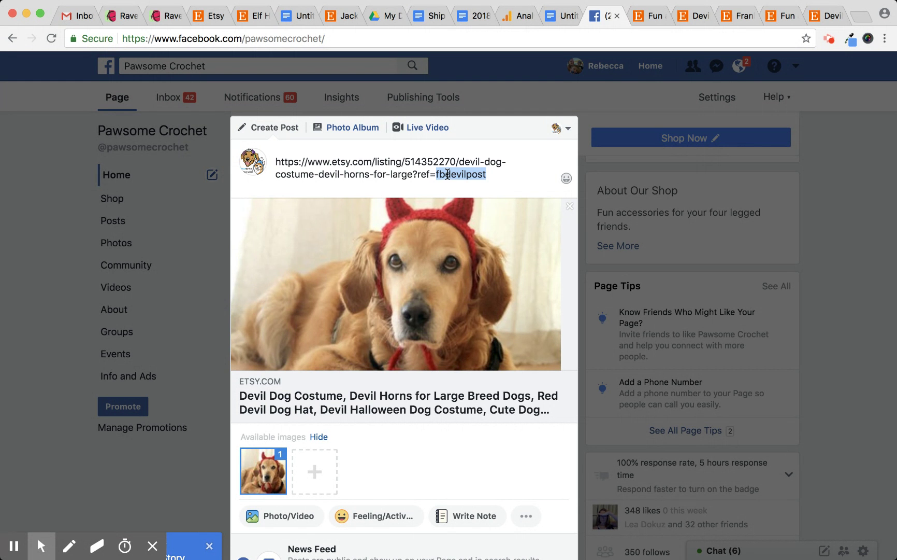
pyautogui.click(407, 174)
pyautogui.click(481, 179)
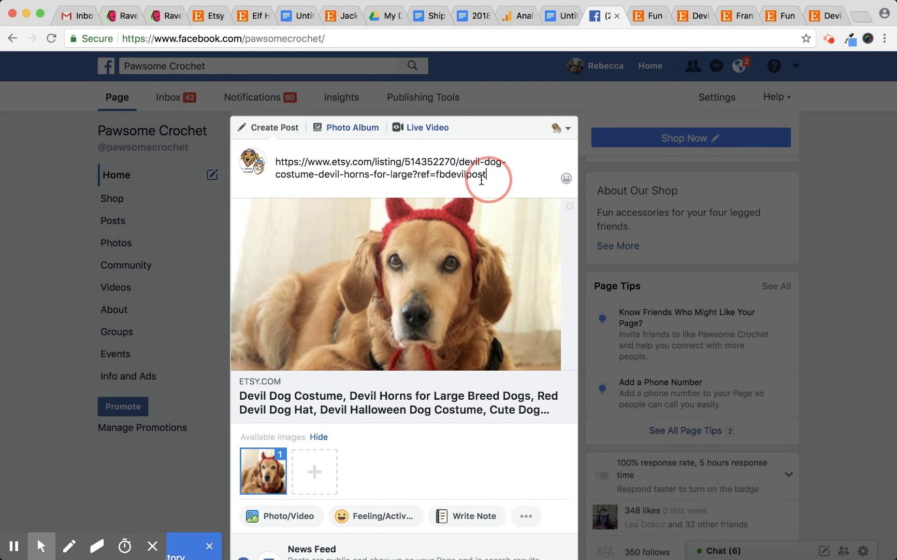
pyautogui.moveTo(481, 179); pyautogui.dragTo(255, 160)
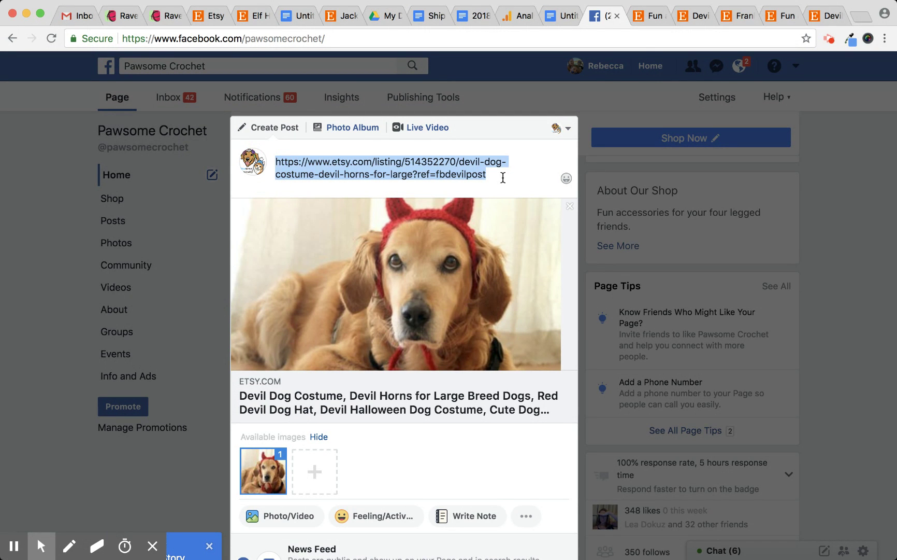
# - Glance at the Google Analytics Pages report, return to the Facebook draft to highlight fbdevilpost, and leave the post composer
pyautogui.click(517, 20)
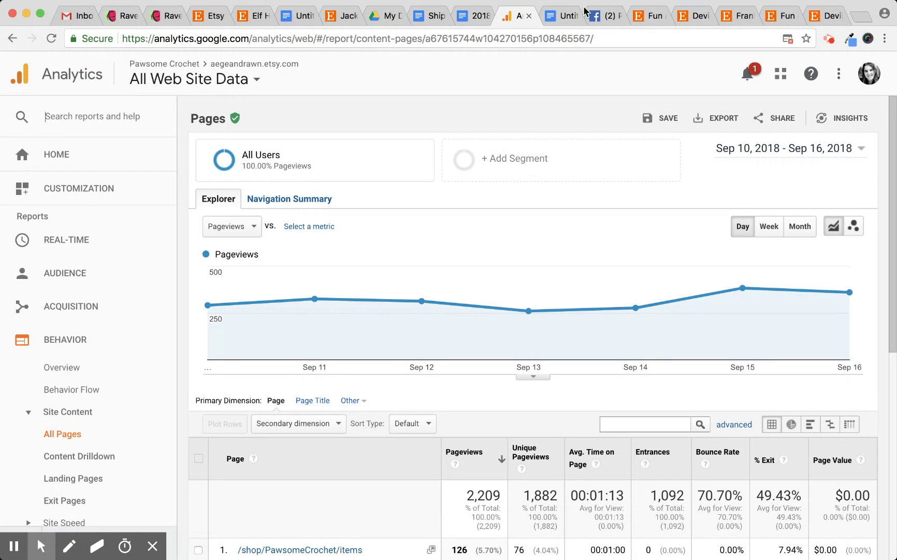
pyautogui.click(600, 18)
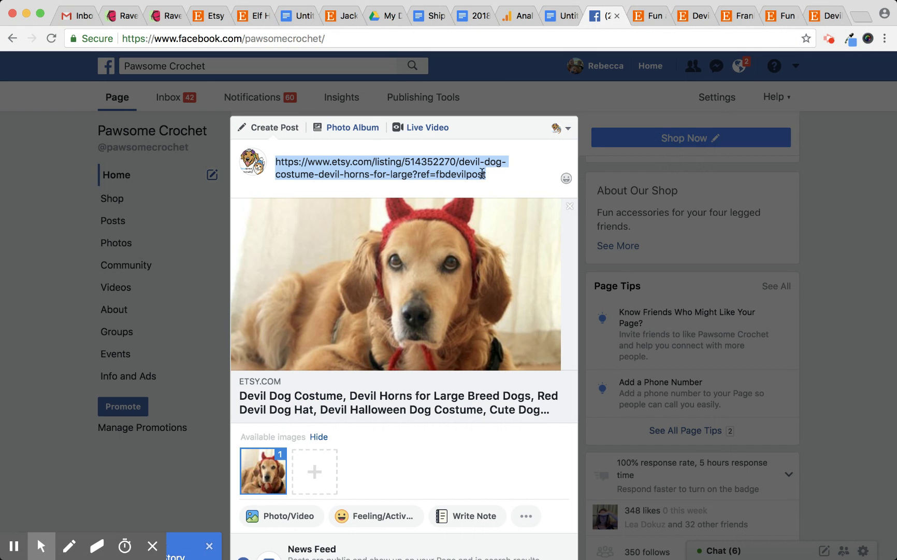
pyautogui.doubleClick(449, 173)
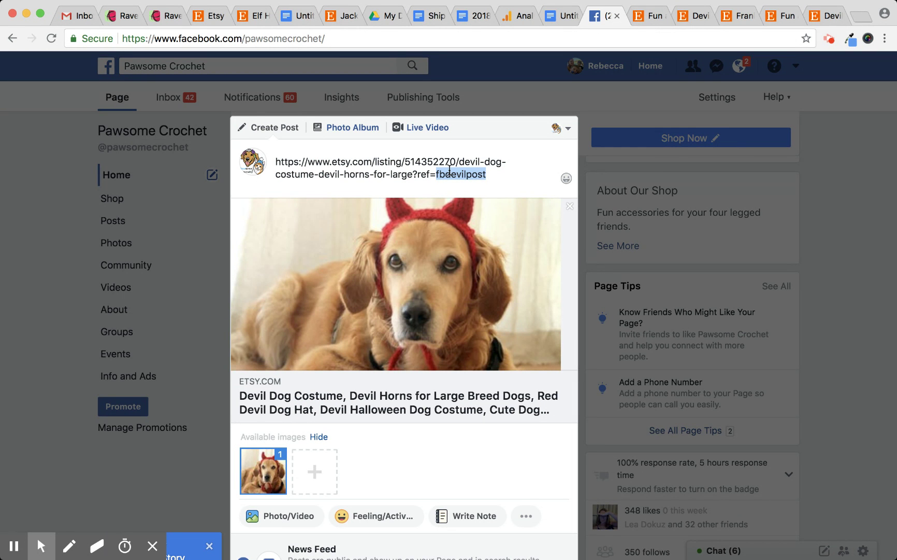
pyautogui.click(813, 282)
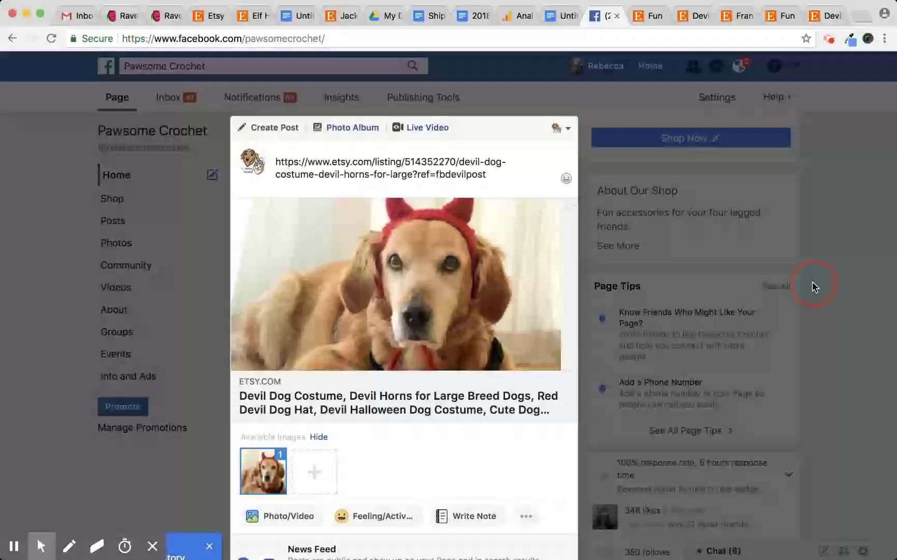
# - Test the Facebook page's Shop Now button to open the Etsy shop it links to
pyautogui.moveTo(712, 139)
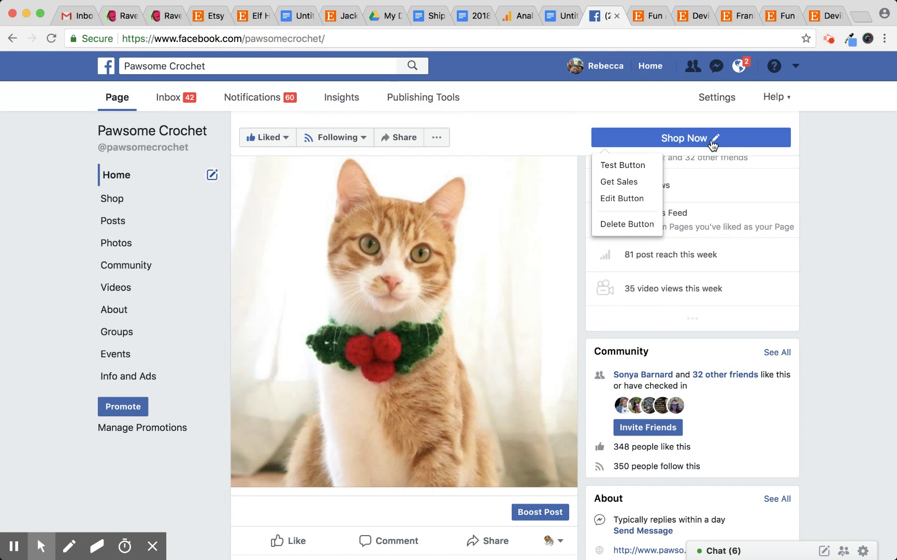
pyautogui.scroll(8, 722, 137)
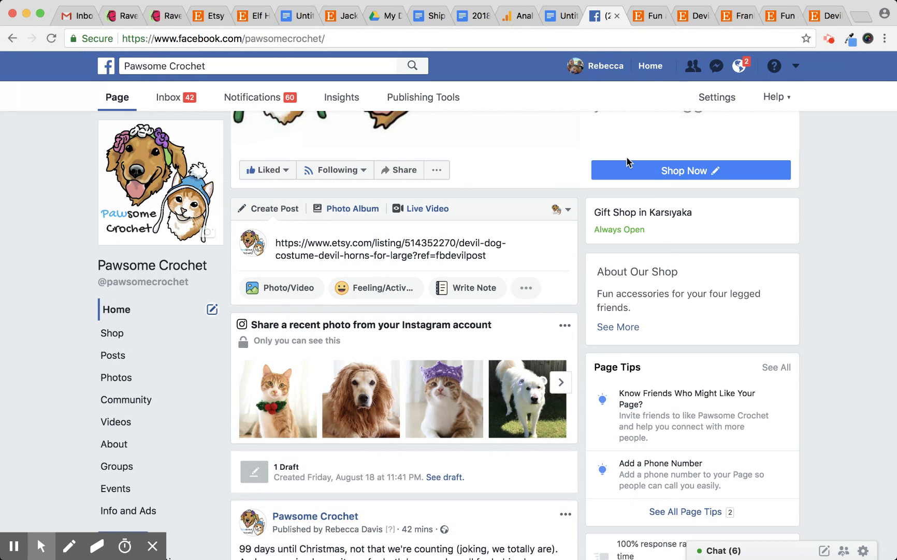
pyautogui.moveTo(654, 170)
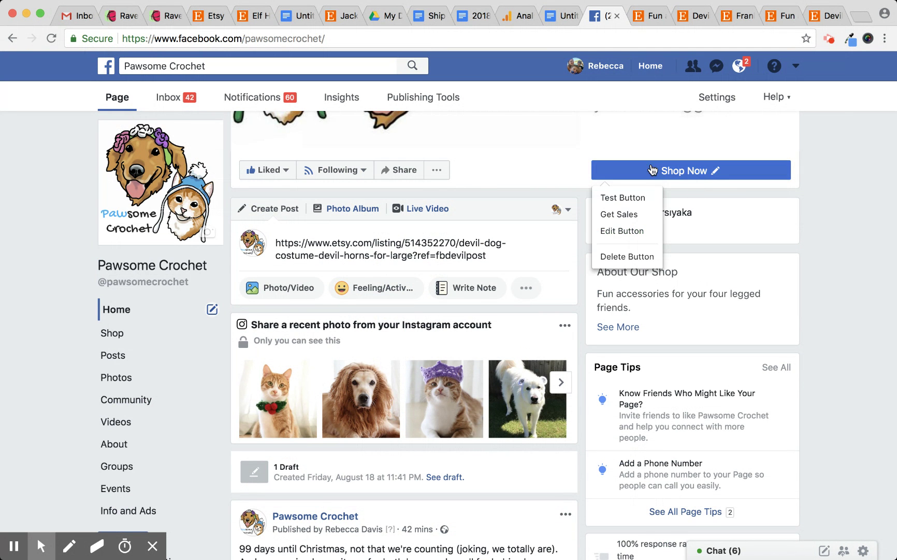
pyautogui.click(681, 177)
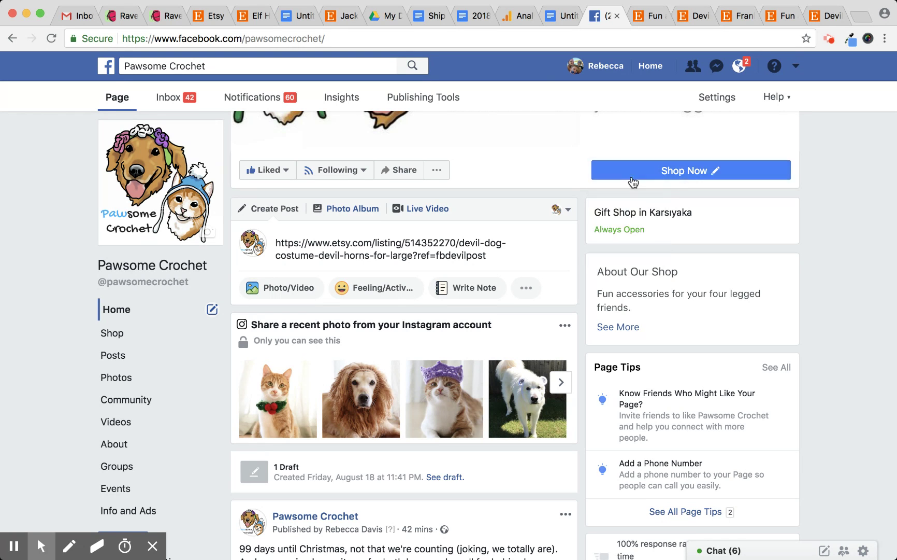
pyautogui.click(680, 177)
pyautogui.click(629, 199)
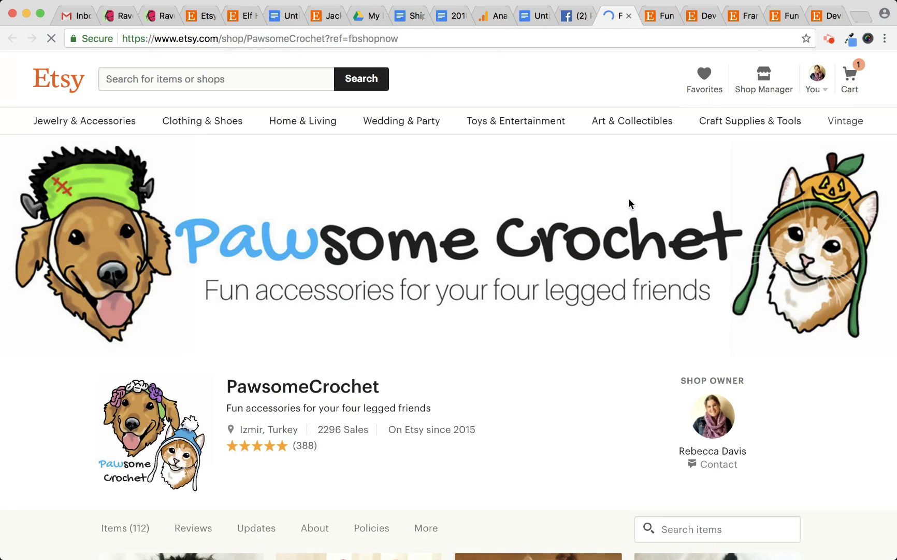
# - Highlight ?ref= in the Etsy shop's web address and copy the fbshopnow value
pyautogui.click(325, 36)
pyautogui.moveTo(325, 37); pyautogui.dragTo(348, 38)
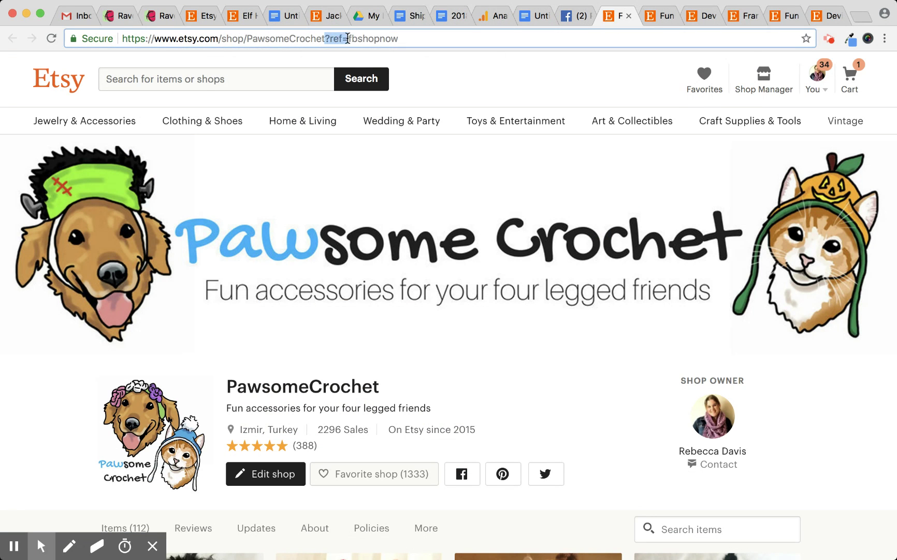
pyautogui.click(349, 39)
pyautogui.doubleClick(389, 36)
pyautogui.press('super+c')
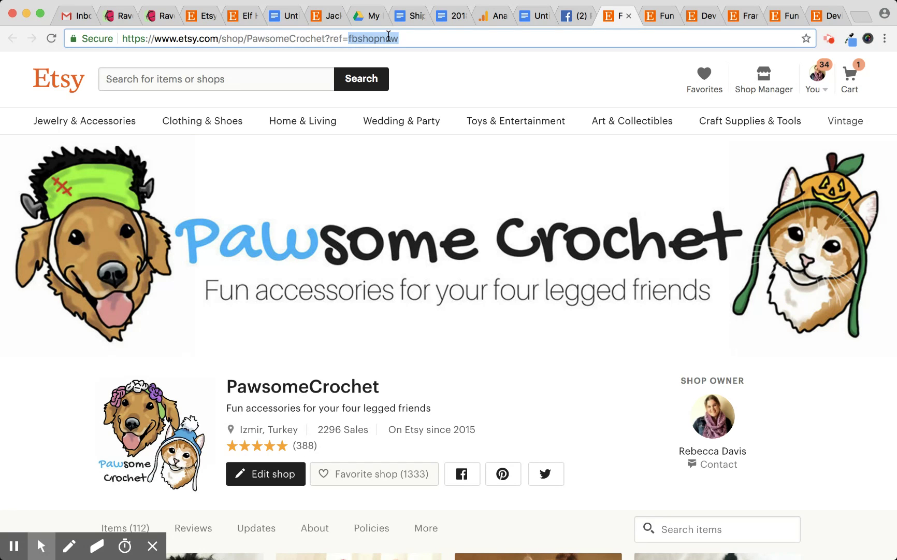
pyautogui.click(421, 39)
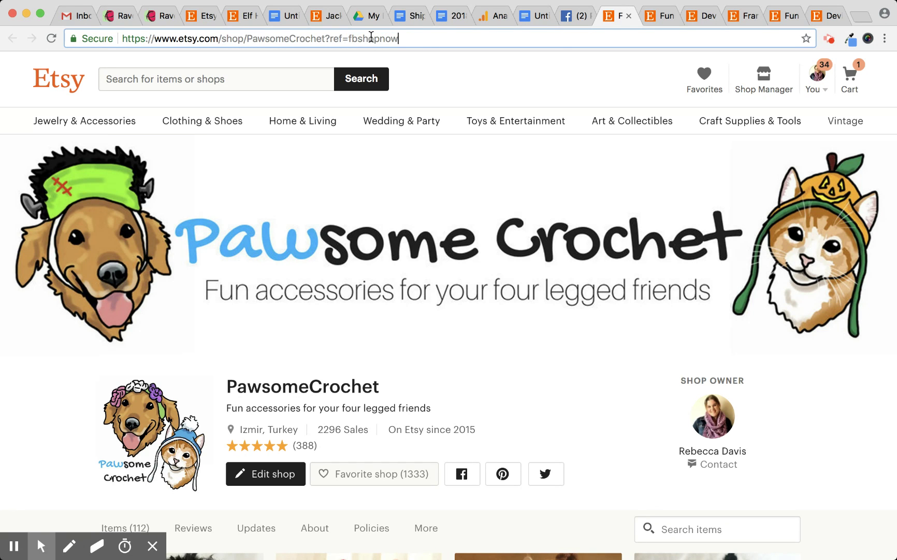
# - Return to the Google Analytics Pages report and search the available reports for "al"
pyautogui.click(491, 17)
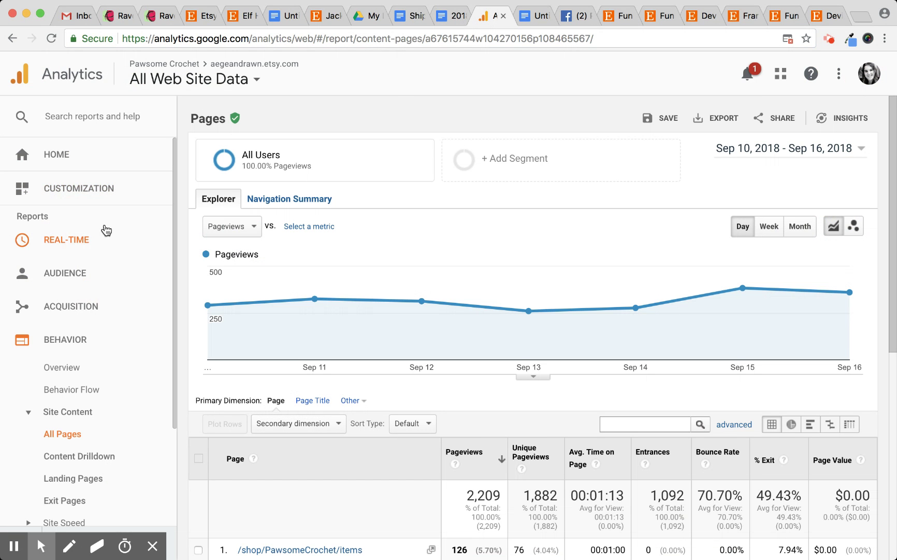
pyautogui.scroll(-4, 418, 126)
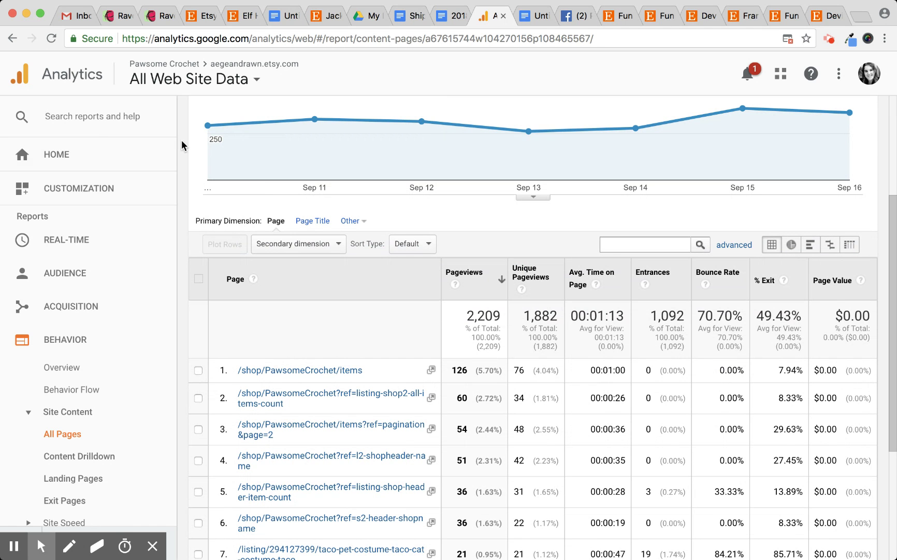
pyautogui.write('al')
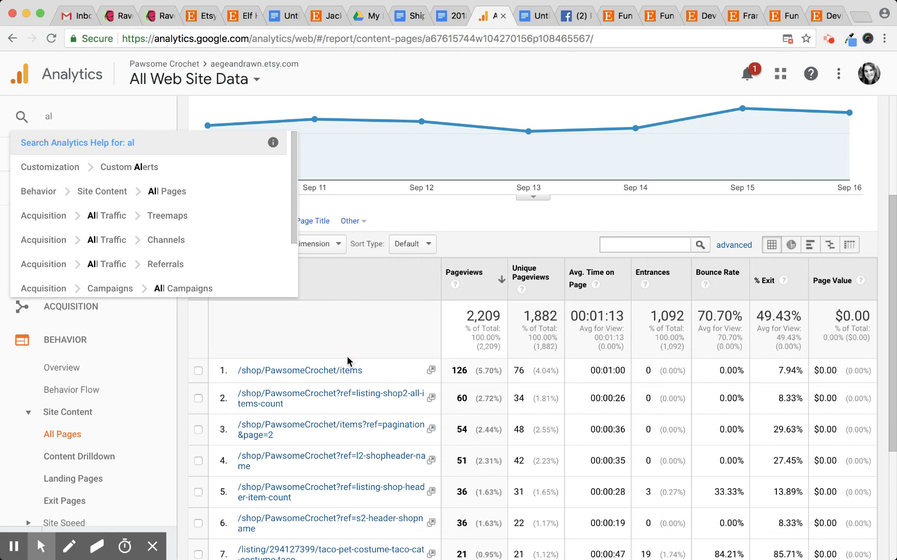
pyautogui.scroll(4, 688, 174)
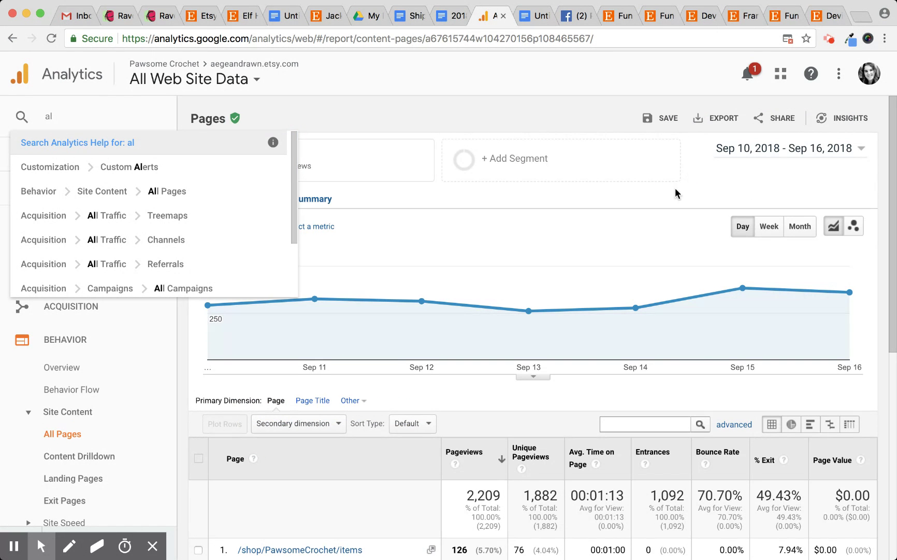
# - Set the Pages report's date range to Aug 1, 2018 through Sep 17, 2018 and apply it
pyautogui.click(792, 143)
pyautogui.click(778, 150)
pyautogui.click(552, 190)
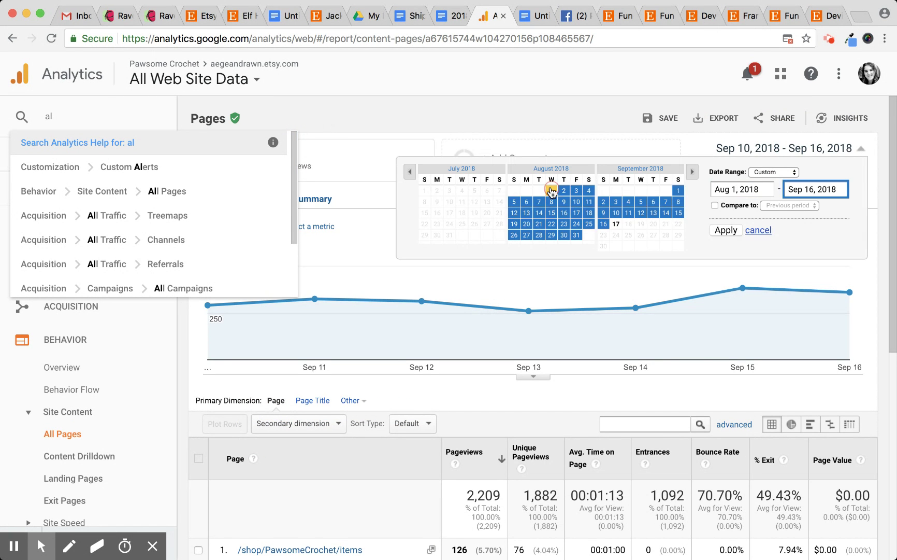
pyautogui.click(617, 224)
pyautogui.click(727, 231)
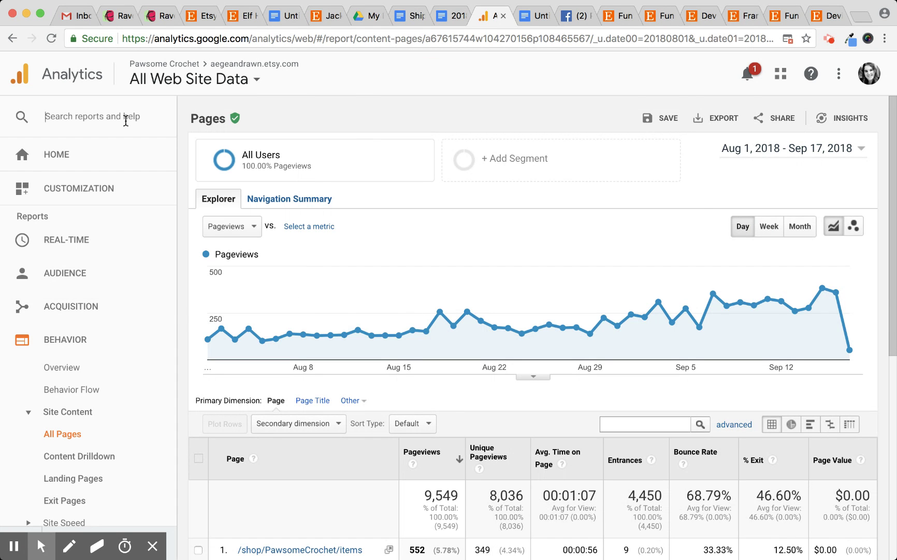
pyautogui.click(755, 156)
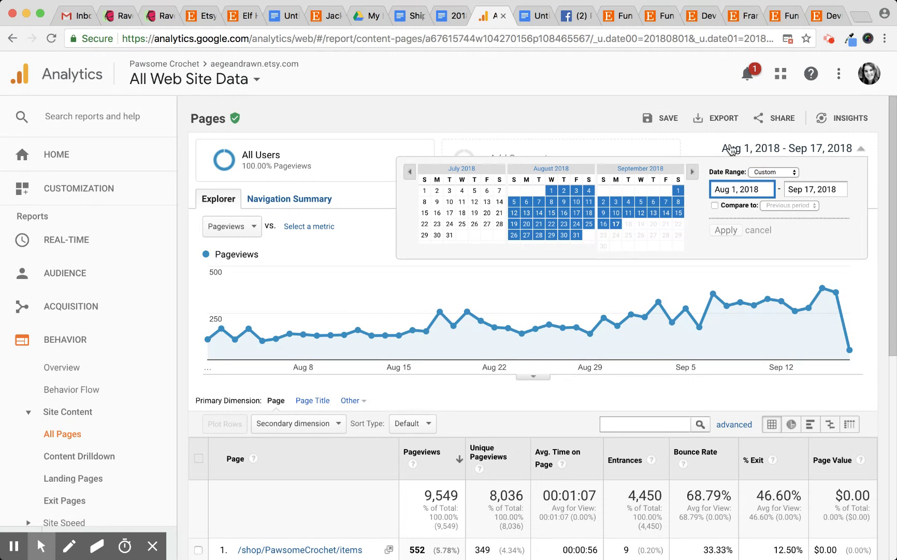
pyautogui.click(564, 405)
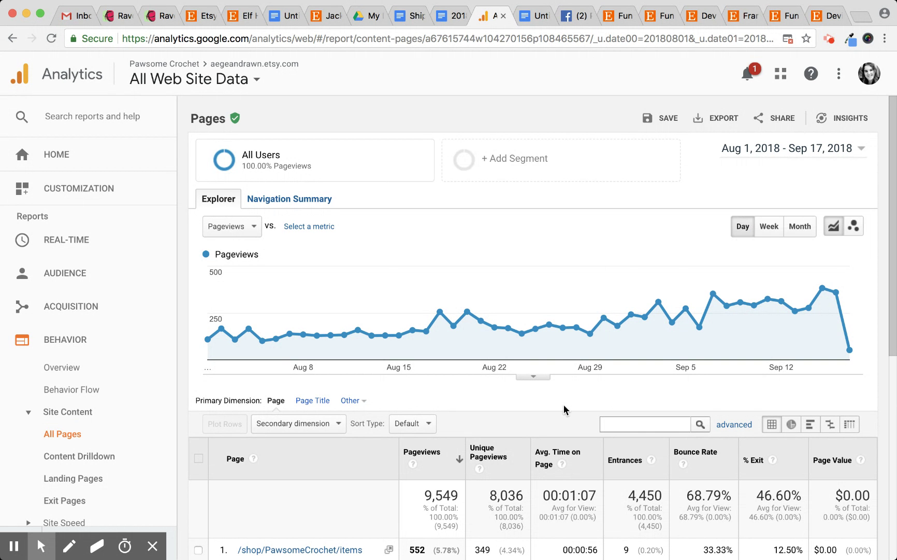
# - Revisit the Facebook page and the Etsy shop its Shop Now button links to, highlighting the ref=fbshopnow tag in the shop's address
pyautogui.click(578, 16)
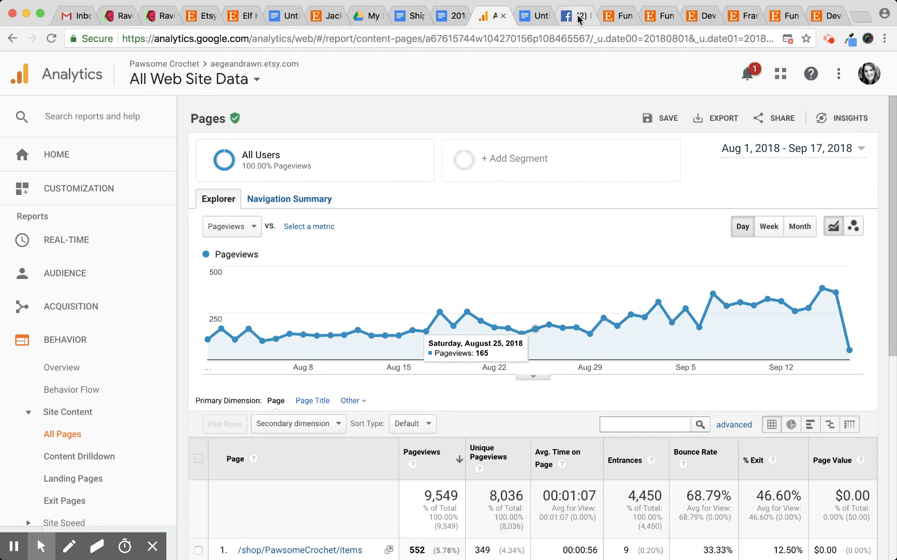
pyautogui.click(657, 171)
pyautogui.click(614, 197)
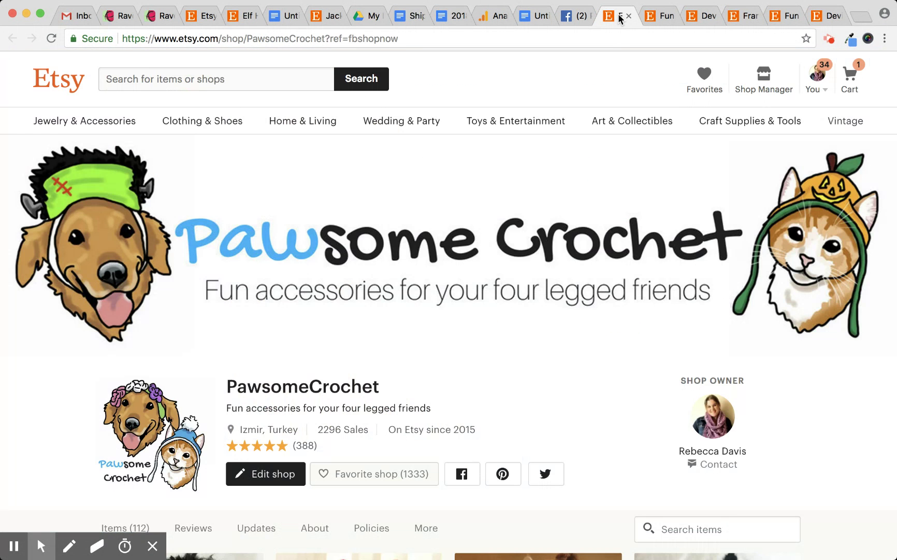
pyautogui.moveTo(329, 38); pyautogui.dragTo(430, 40)
# - Filter the Google Analytics Pages report by the ref tag fbshopnow
pyautogui.click(494, 16)
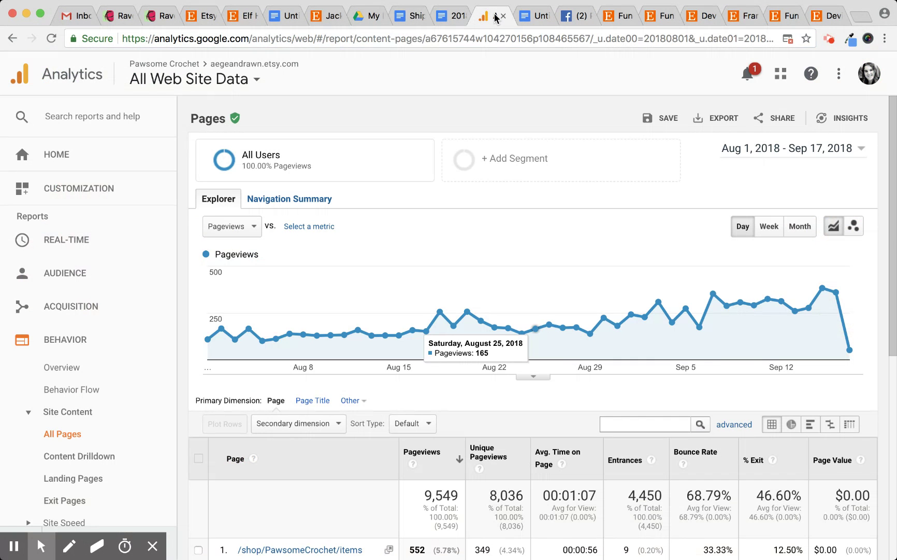
pyautogui.click(625, 420)
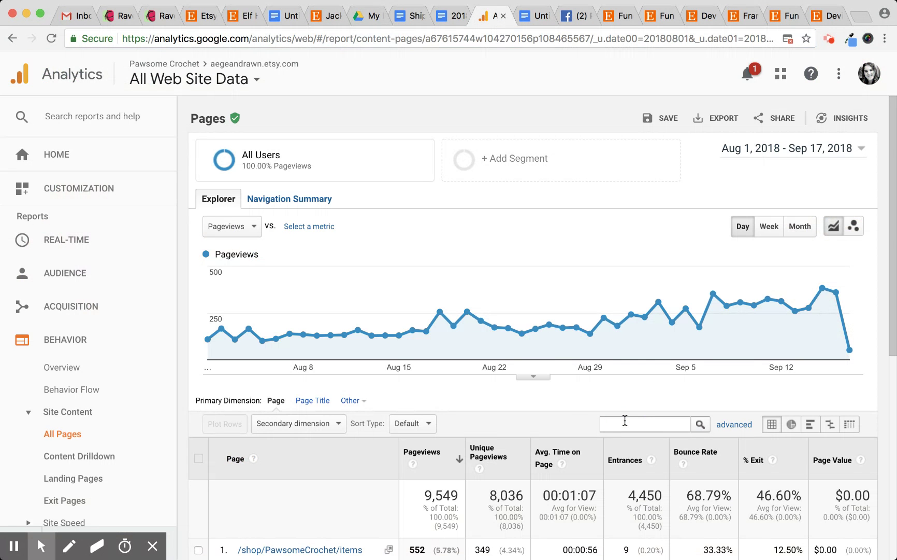
pyautogui.press('super+v')
pyautogui.click(624, 424)
pyautogui.press('Return')
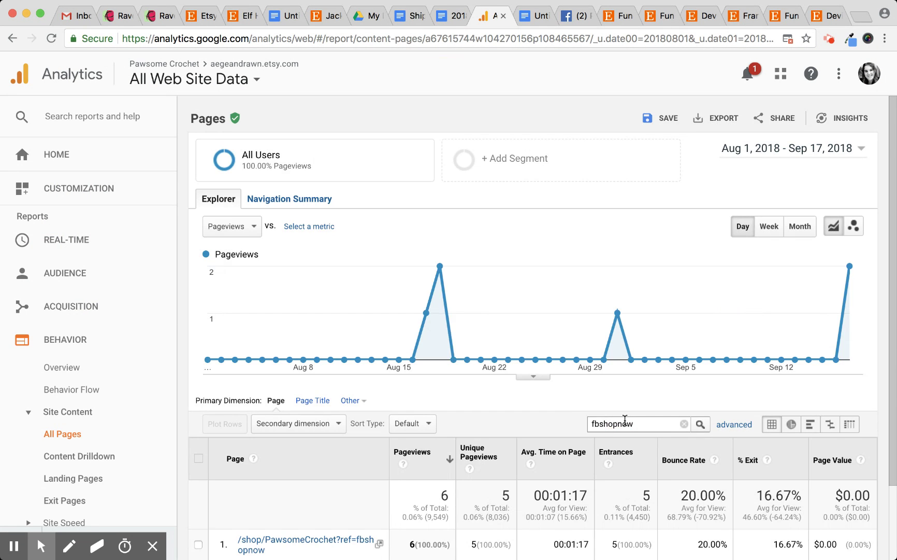
# - Add Device Category as the secondary dimension for the filtered fbshopnow page
pyautogui.scroll(-1, 539, 334)
pyautogui.scroll(-3, 539, 329)
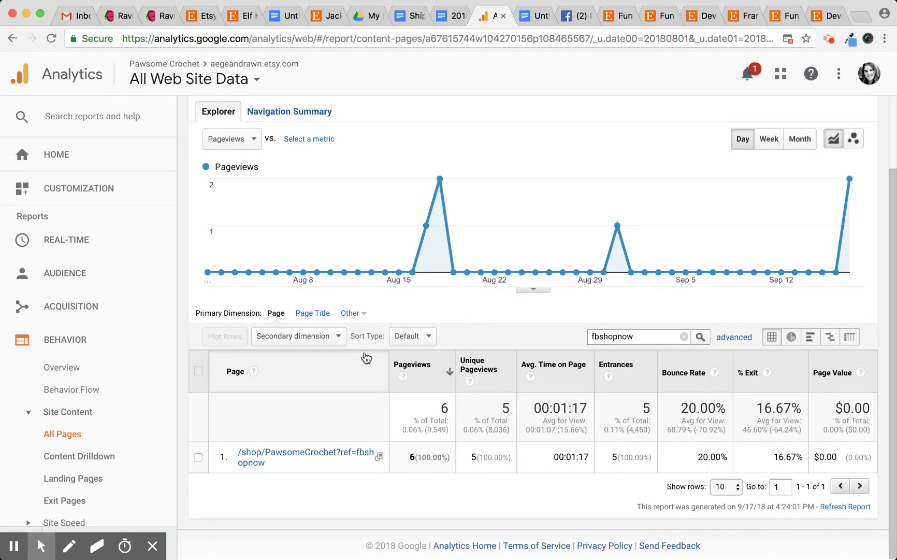
pyautogui.click(305, 336)
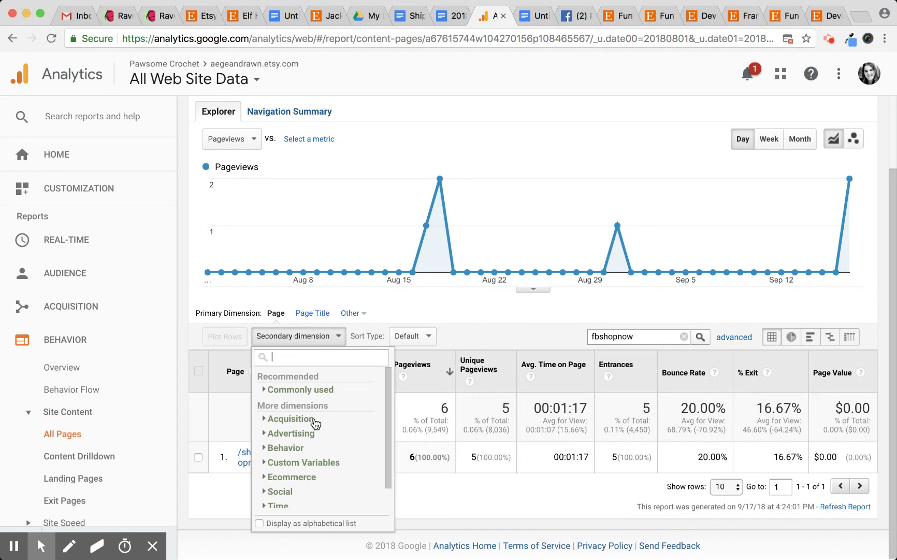
pyautogui.scroll(-1, 335, 418)
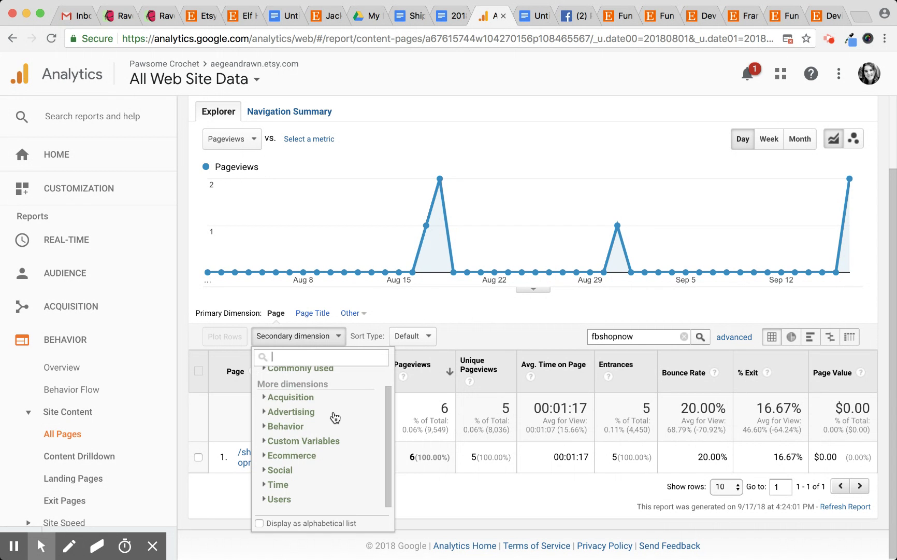
pyautogui.write('de')
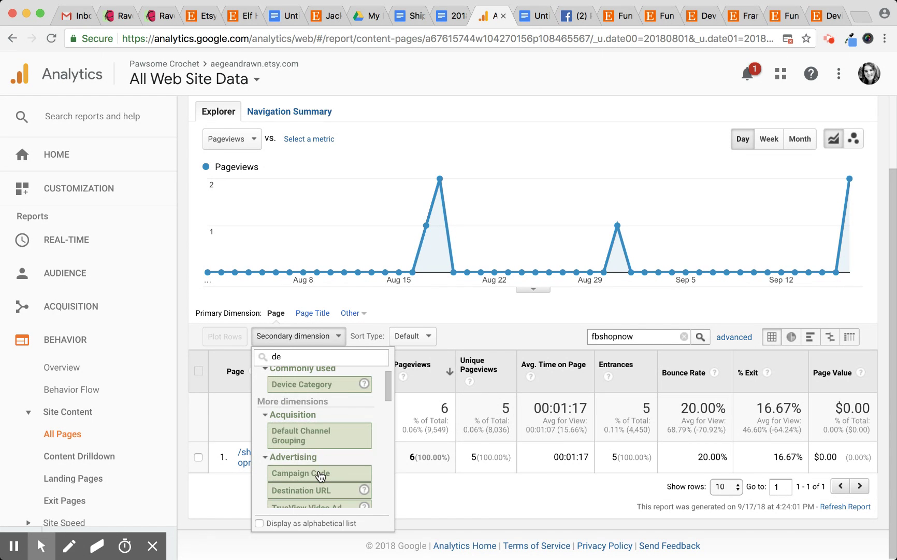
pyautogui.click(305, 384)
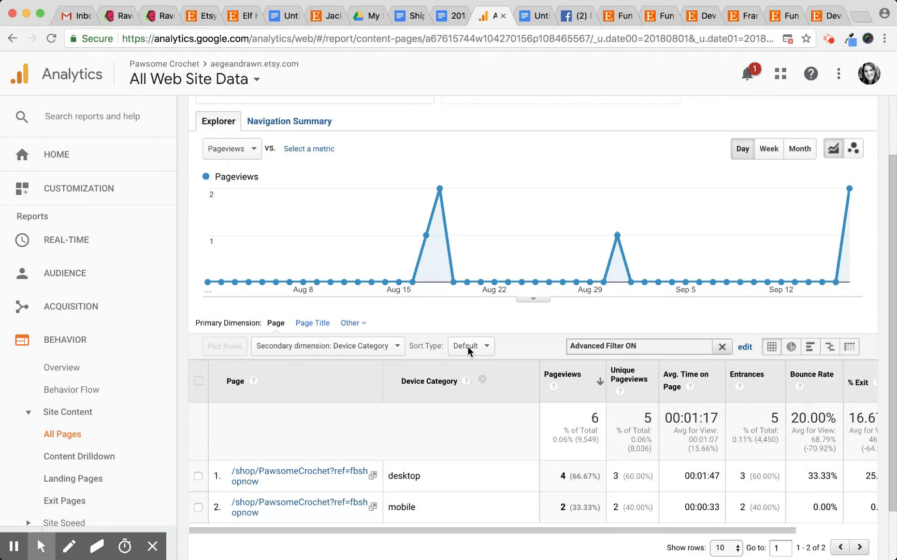
pyautogui.scroll(-1, 439, 380)
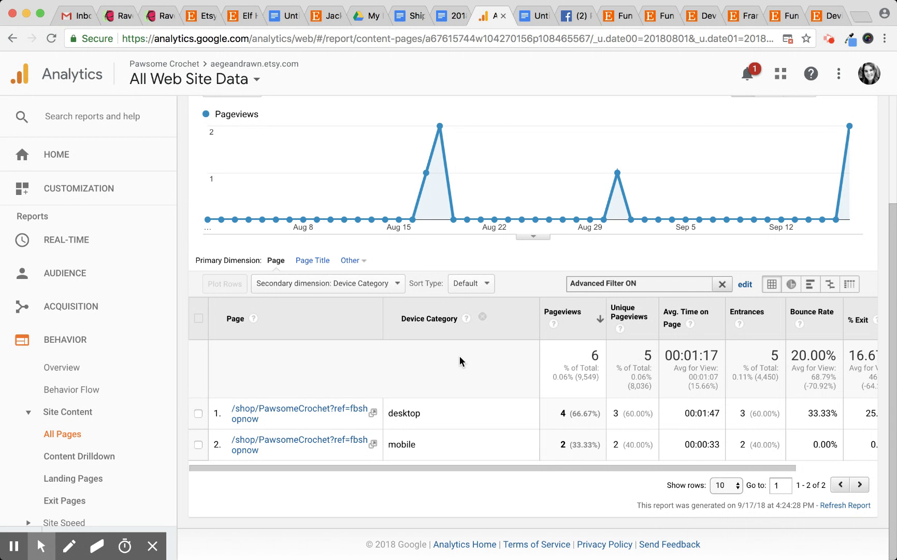
# - Glance at the Facebook page and return to the Etsy shop to highlight fbshopnow after ref= in its address
pyautogui.click(575, 17)
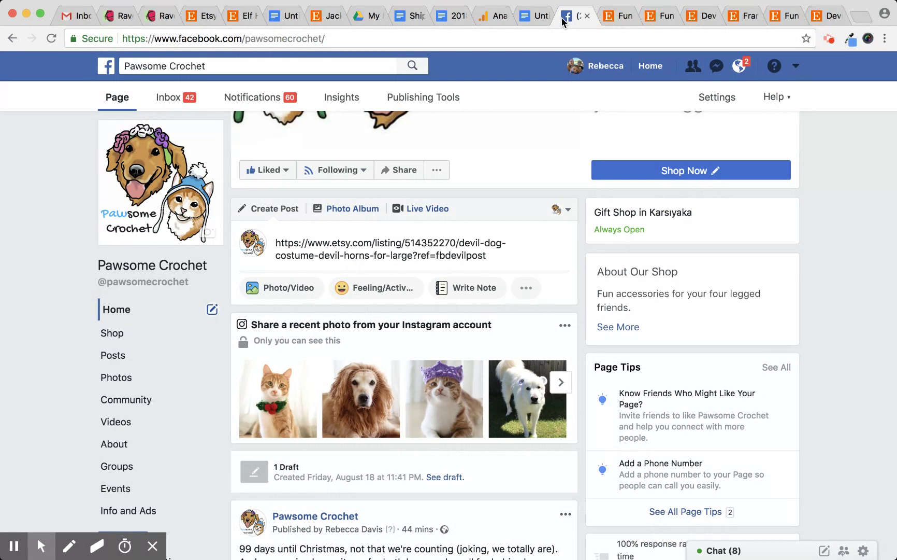
pyautogui.click(619, 19)
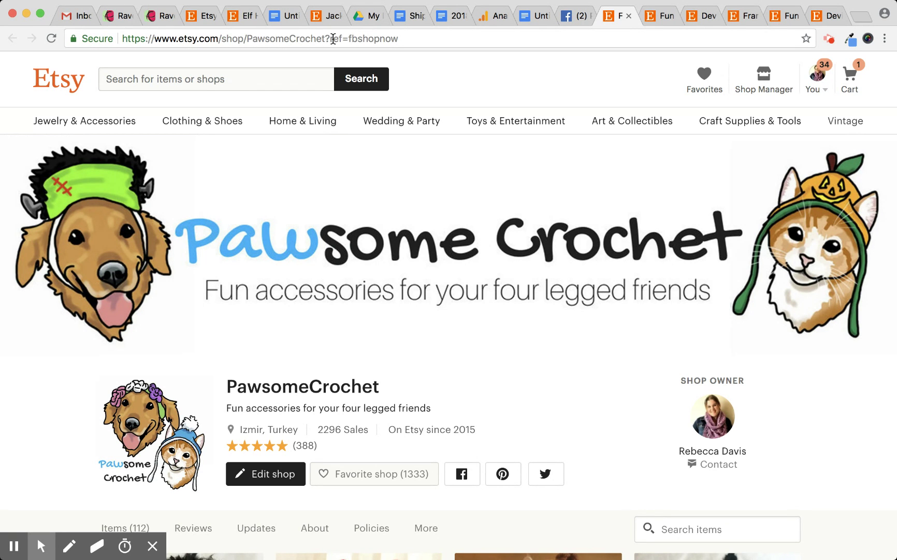
pyautogui.click(331, 38)
pyautogui.doubleClick(355, 39)
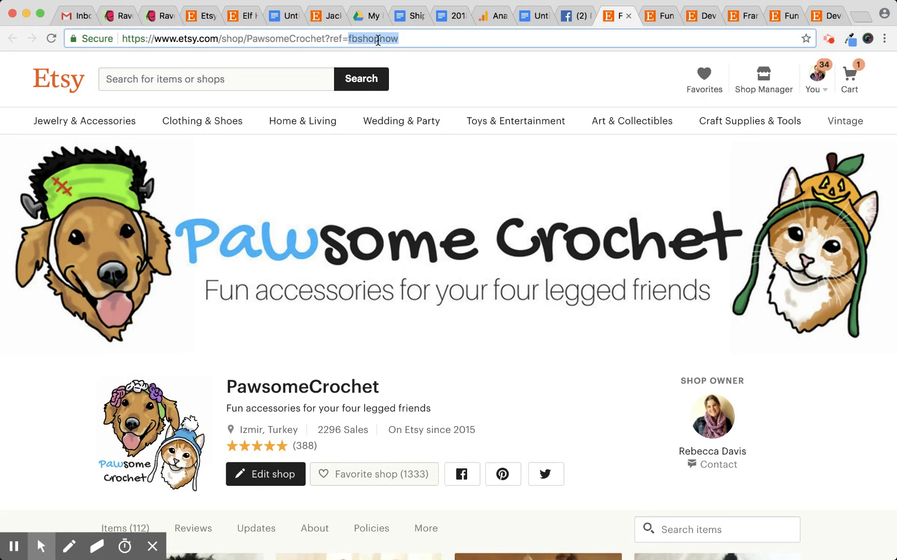
pyautogui.doubleClick(373, 39)
pyautogui.click(363, 41)
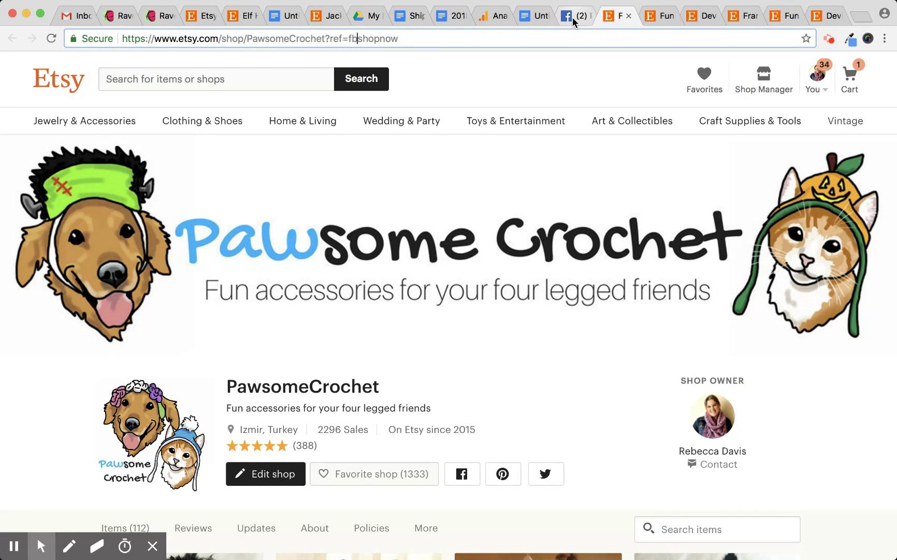
# - Review the fbshopnow pageviews by device in Google Analytics and highlight the fbdevilpost tag in the Facebook draft post
pyautogui.click(483, 16)
pyautogui.scroll(3, 694, 182)
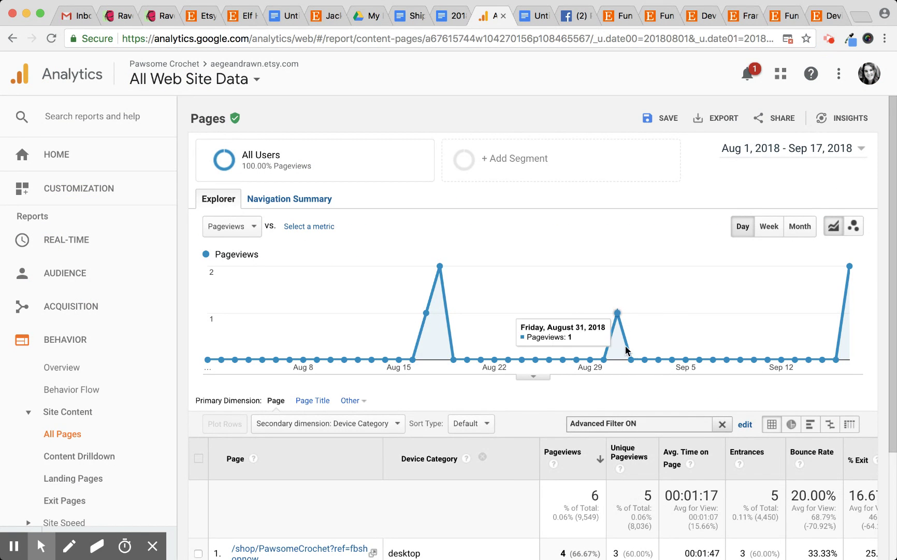
pyautogui.scroll(-3, 622, 352)
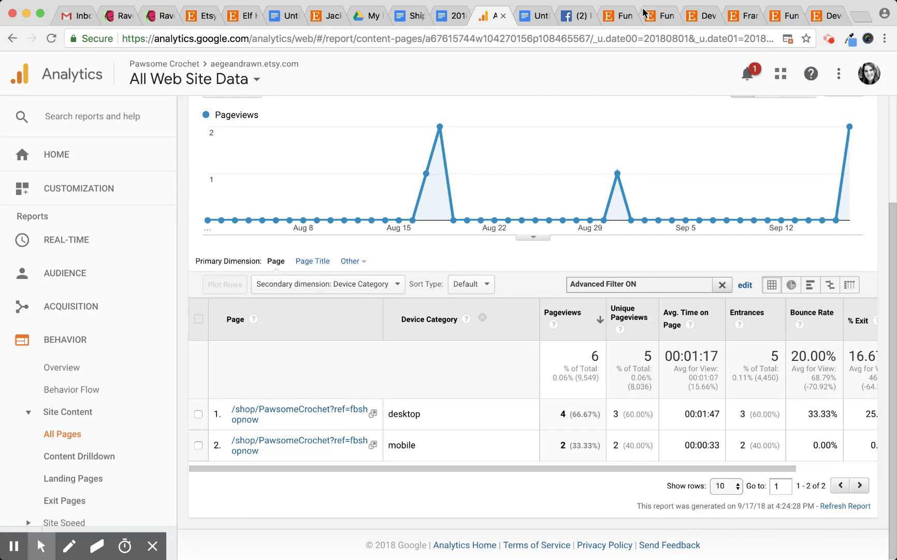
pyautogui.click(576, 16)
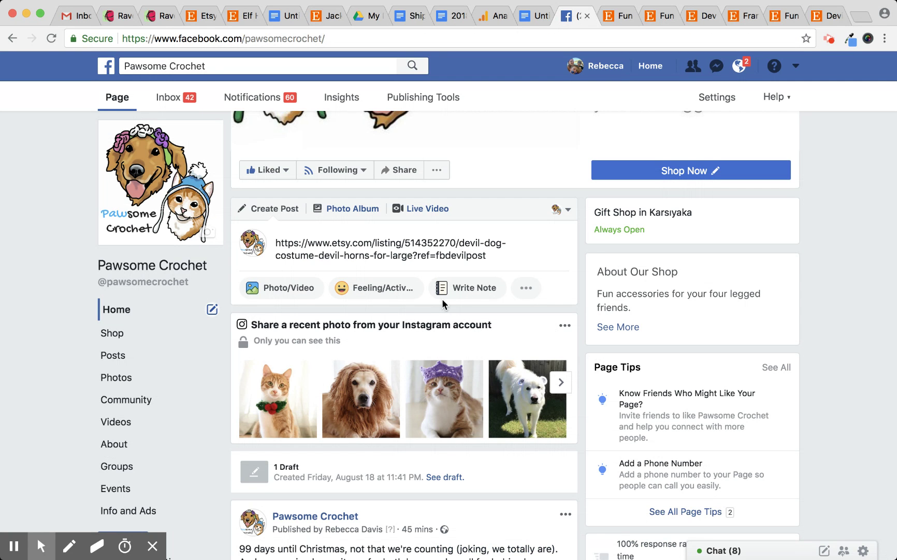
pyautogui.doubleClick(445, 255)
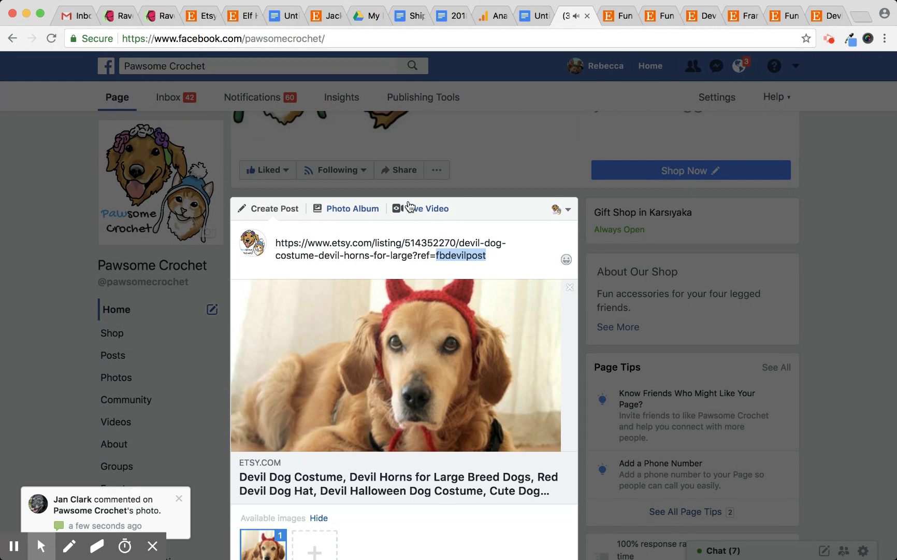
# - Remove ?ref=fbshopnow from the Etsy shop's web address and load the plain shop link
pyautogui.click(620, 17)
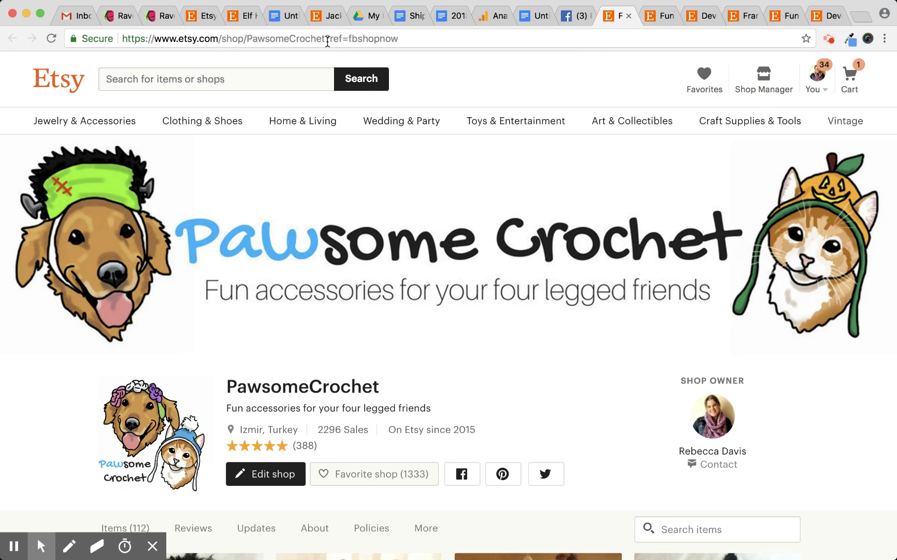
pyautogui.moveTo(327, 39); pyautogui.dragTo(595, 50)
pyautogui.press('BackSpace')
pyautogui.press('Return')
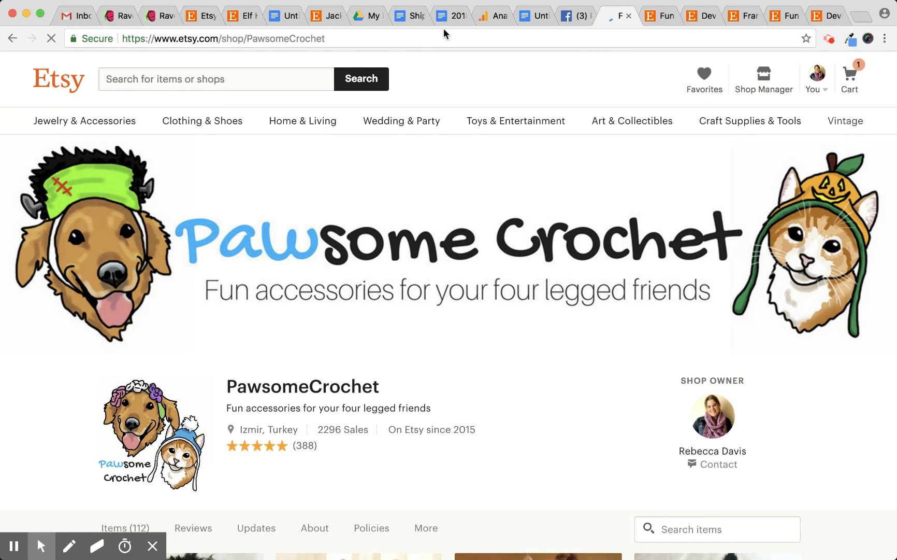
pyautogui.click(420, 36)
pyautogui.click(419, 36)
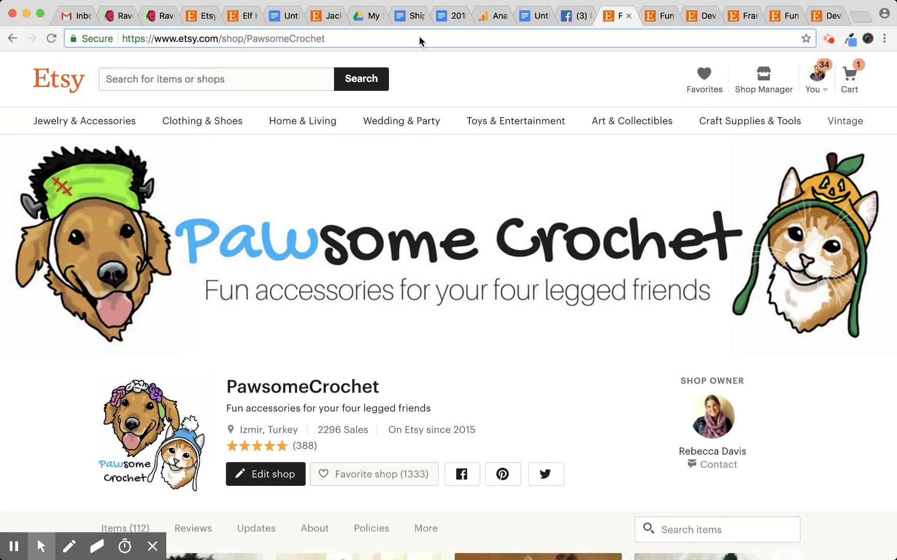
pyautogui.press('BackSpace')
pyautogui.write('t')
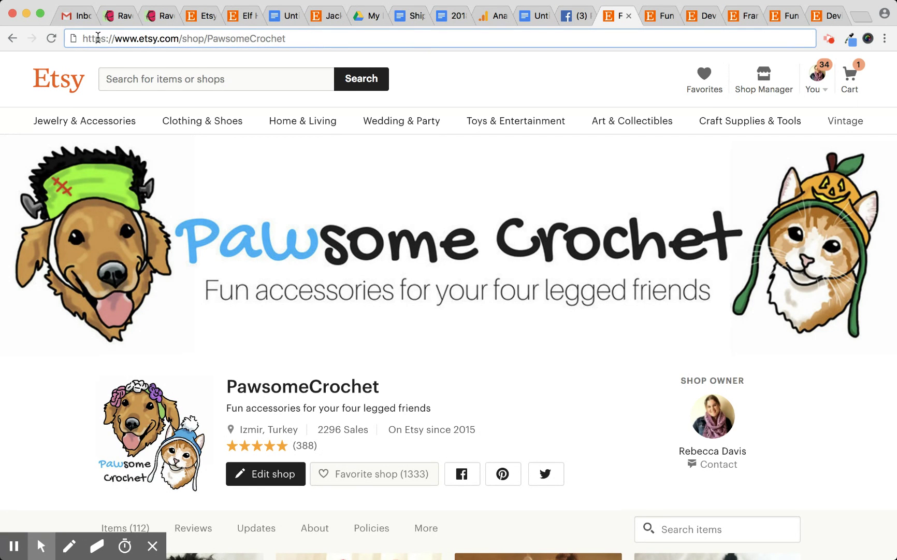
pyautogui.moveTo(79, 40); pyautogui.dragTo(316, 40)
pyautogui.press('super+c')
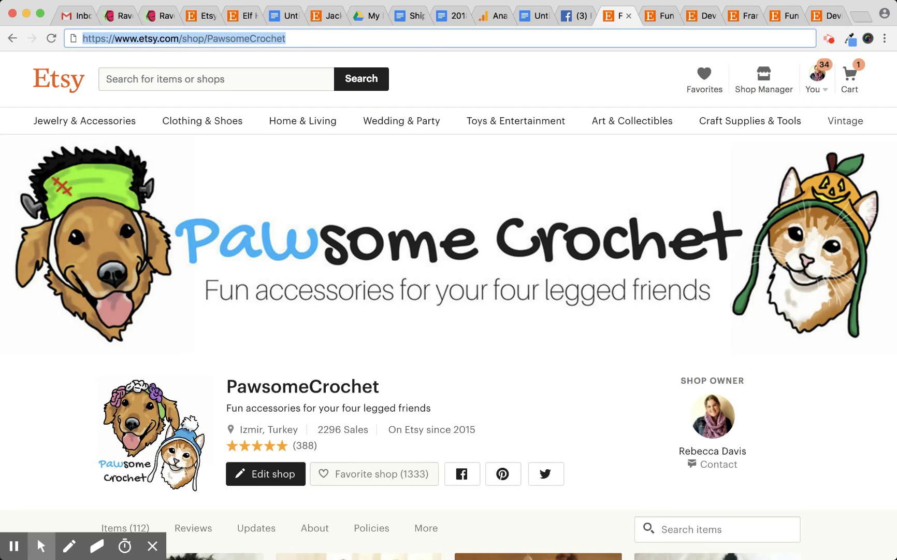
# - Paste the plain Etsy shop address on a new line below the existing links in the Google Docs document and select it
pyautogui.click(536, 17)
pyautogui.click(651, 308)
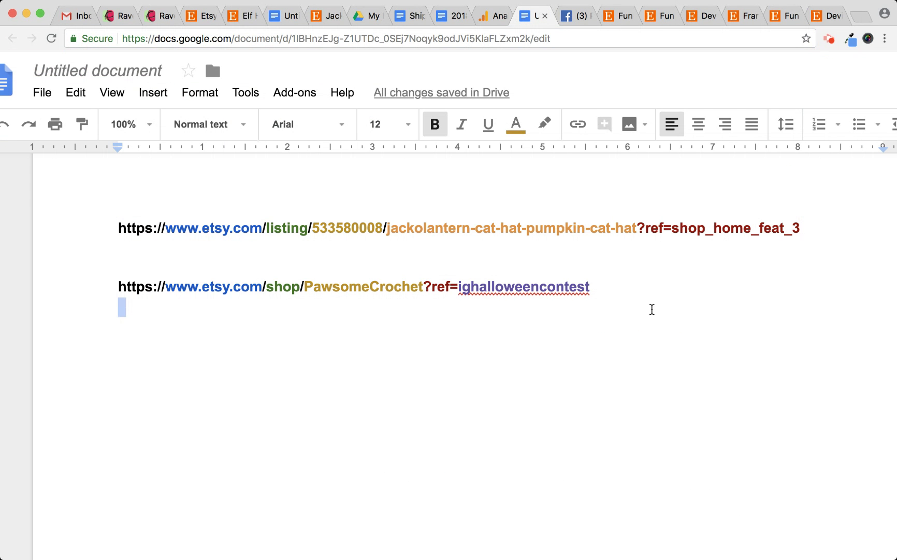
pyautogui.press('Return')
pyautogui.press('super+v')
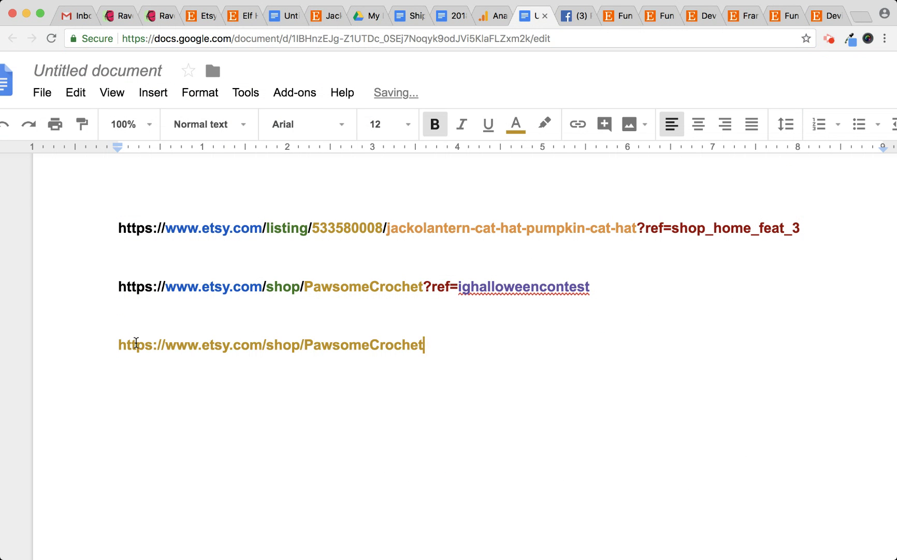
pyautogui.moveTo(119, 345); pyautogui.dragTo(442, 342)
pyautogui.click(443, 342)
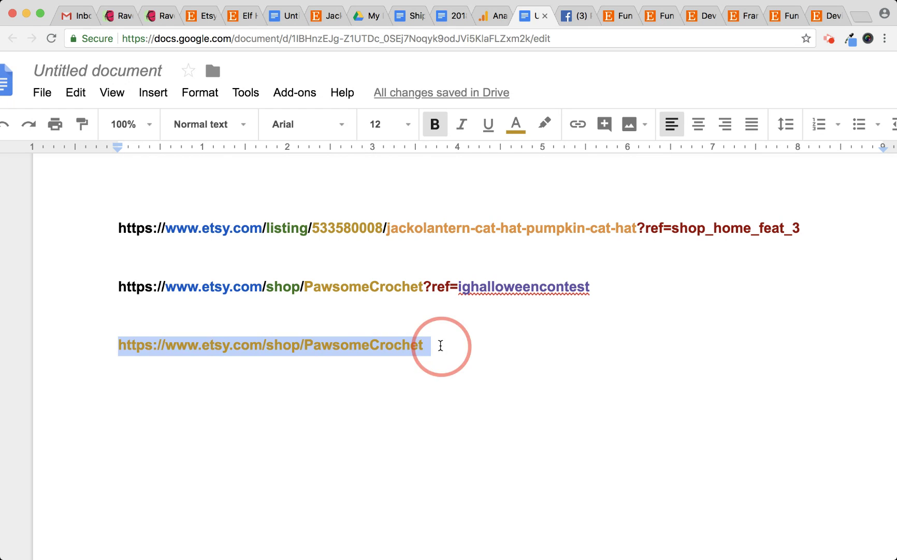
# - Copy the Jackolantern listing address without its ?ref= part and paste it on a new line below the plain shop link
pyautogui.moveTo(638, 229); pyautogui.dragTo(102, 231)
pyautogui.hotkey('ctrl', 'c')
pyautogui.doubleClick(453, 354)
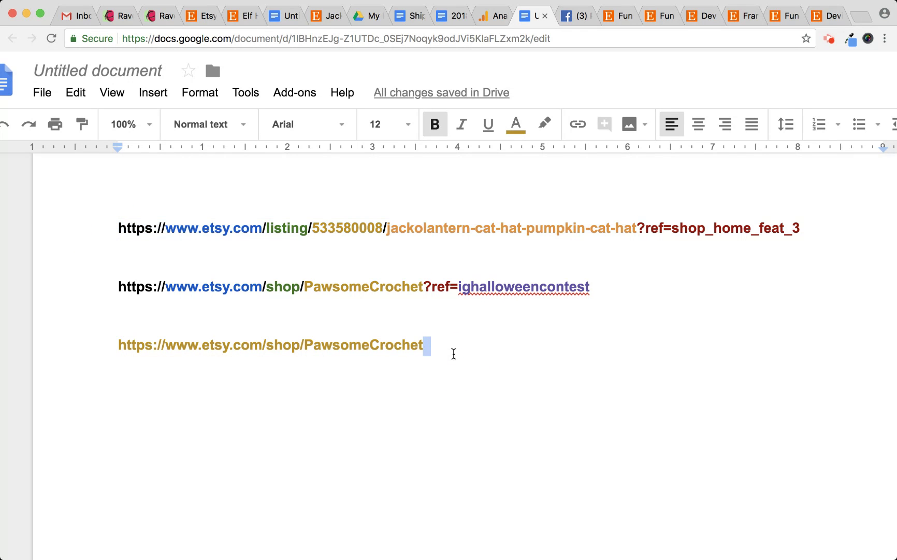
pyautogui.press('Return')
pyautogui.hotkey('ctrl', 'v')
pyautogui.press('Return')
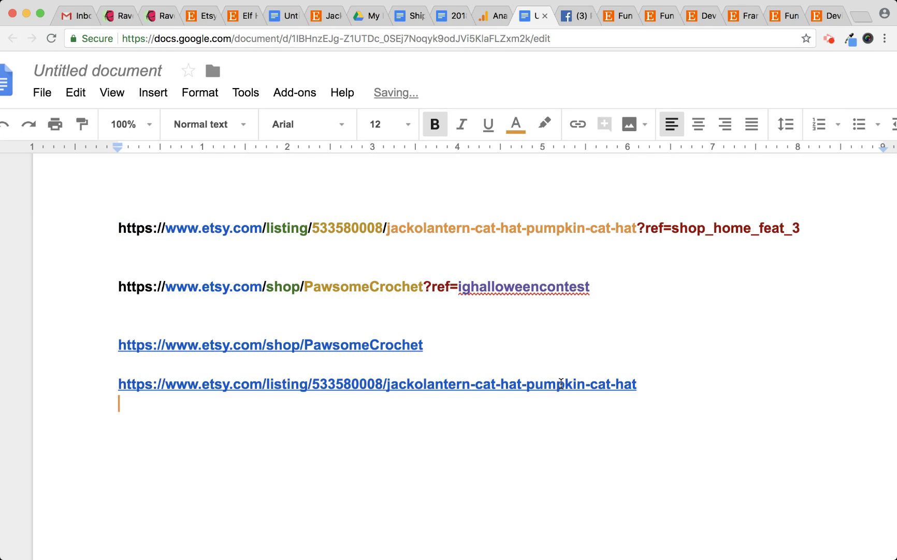
# - Append ?ref= to the end of the plain PawsomeCrochet shop link
pyautogui.doubleClick(441, 342)
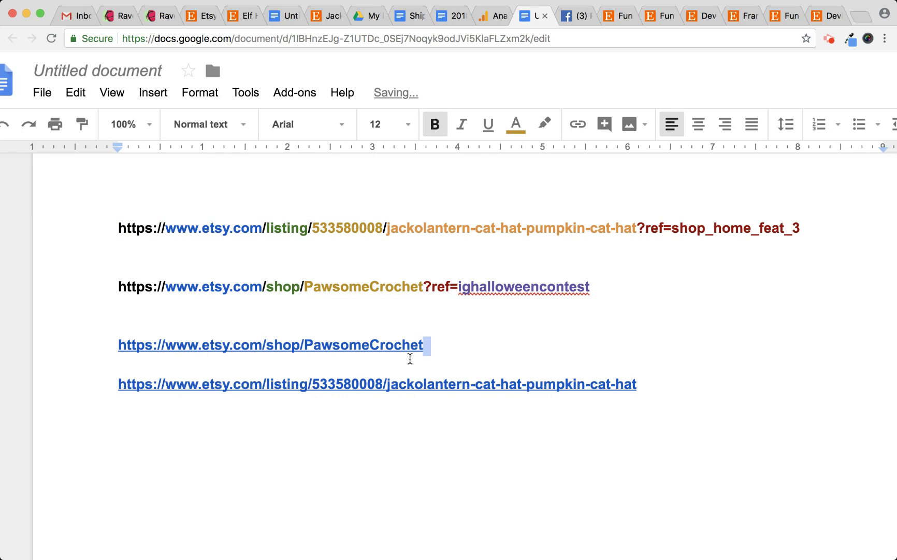
pyautogui.click(431, 352)
pyautogui.click(644, 227)
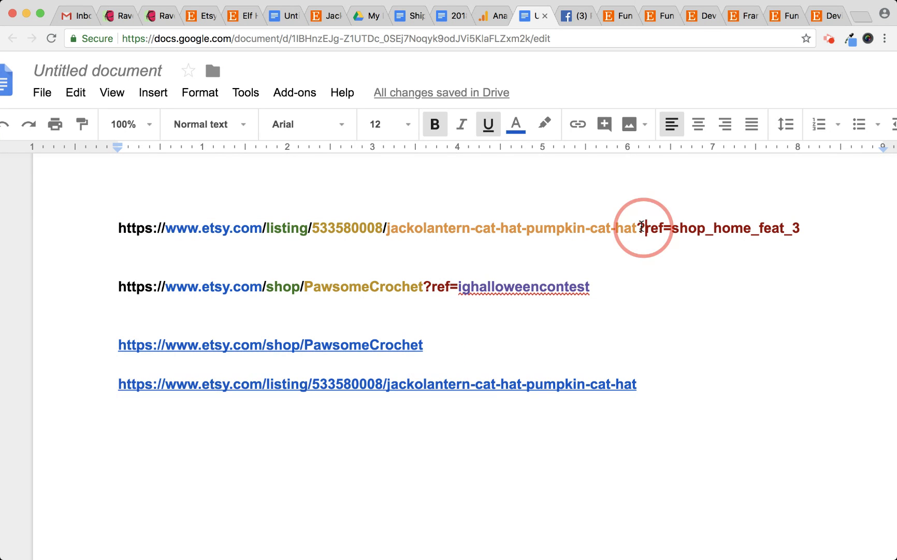
pyautogui.doubleClick(532, 343)
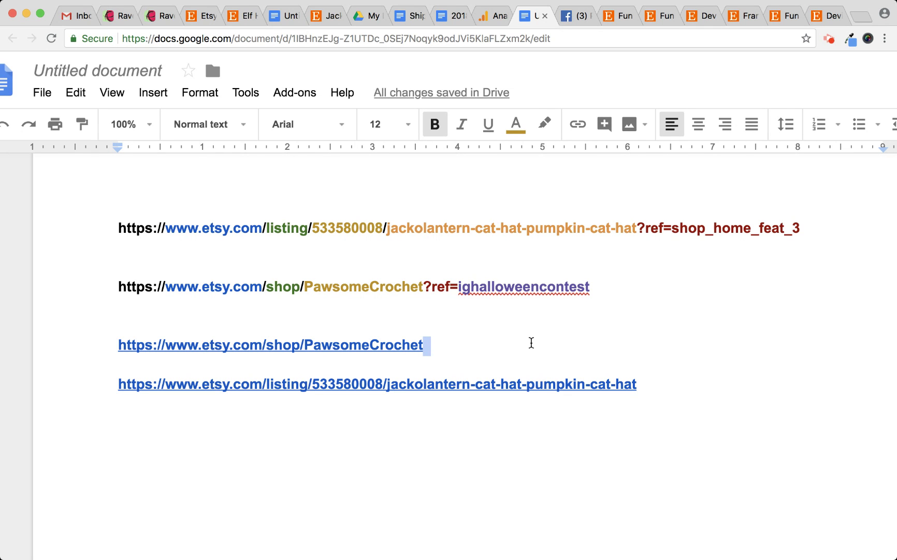
pyautogui.write('?')
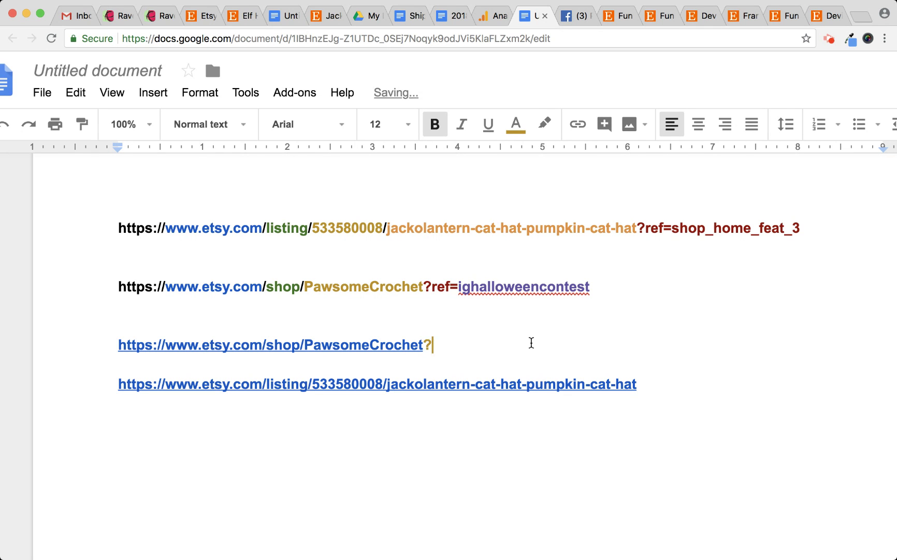
pyautogui.write('ref=')
# - Copy ?ref= from the shop link and paste it at the end of the plain Jackolantern listing link
pyautogui.moveTo(424, 343); pyautogui.dragTo(456, 339)
pyautogui.hotkey('ctrl', 'c')
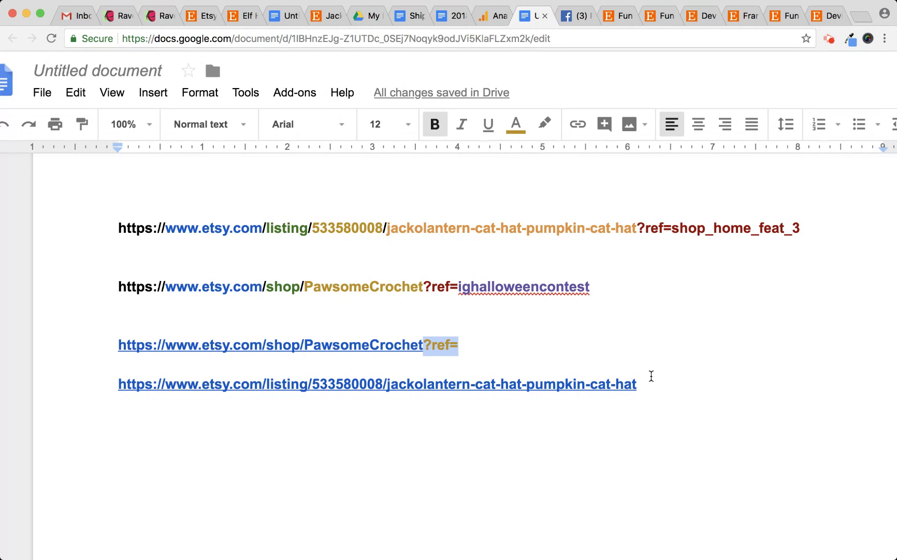
pyautogui.click(676, 379)
pyautogui.hotkey('ctrl', 'v')
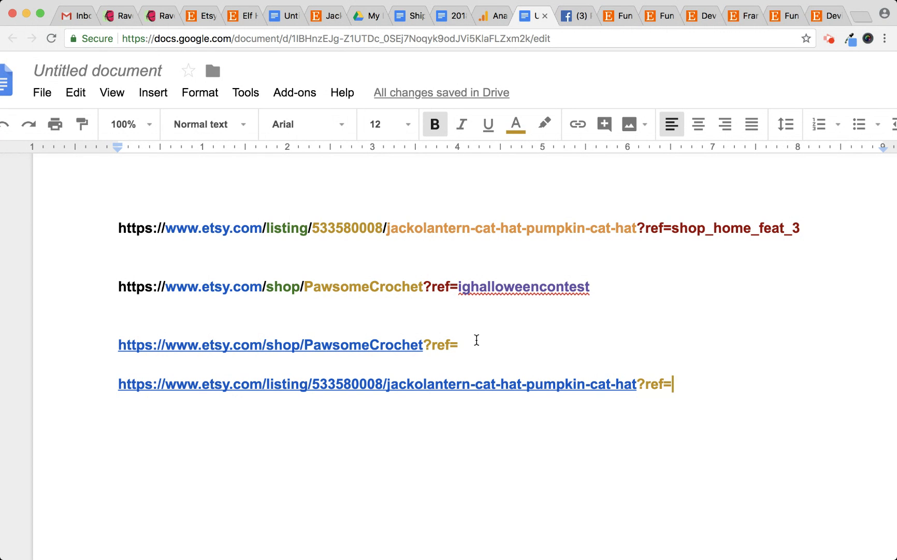
# - Add the placeholder yourtexthere after ?ref= in the shop link and select it
pyautogui.click(461, 345)
pyautogui.moveTo(426, 344); pyautogui.dragTo(486, 348)
pyautogui.write('yourtext')
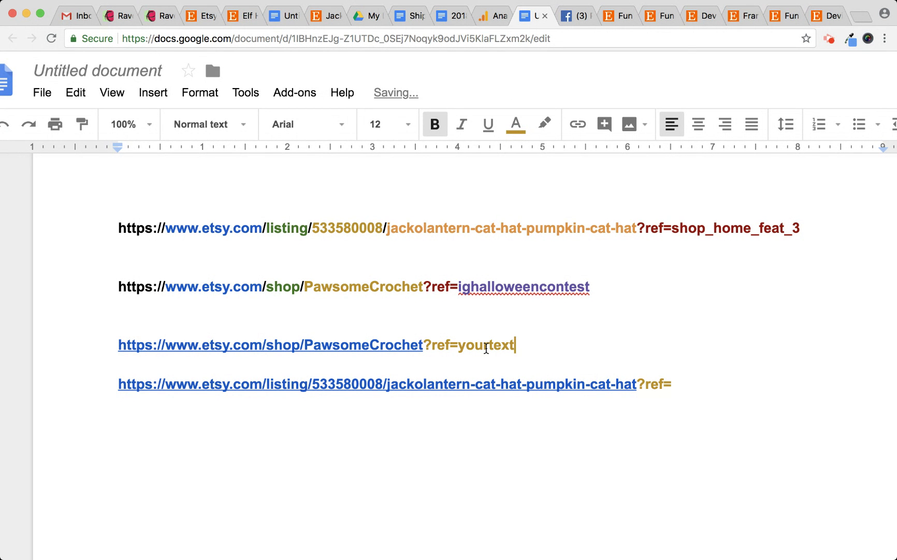
pyautogui.write('here')
pyautogui.click(459, 345)
pyautogui.doubleClick(459, 344)
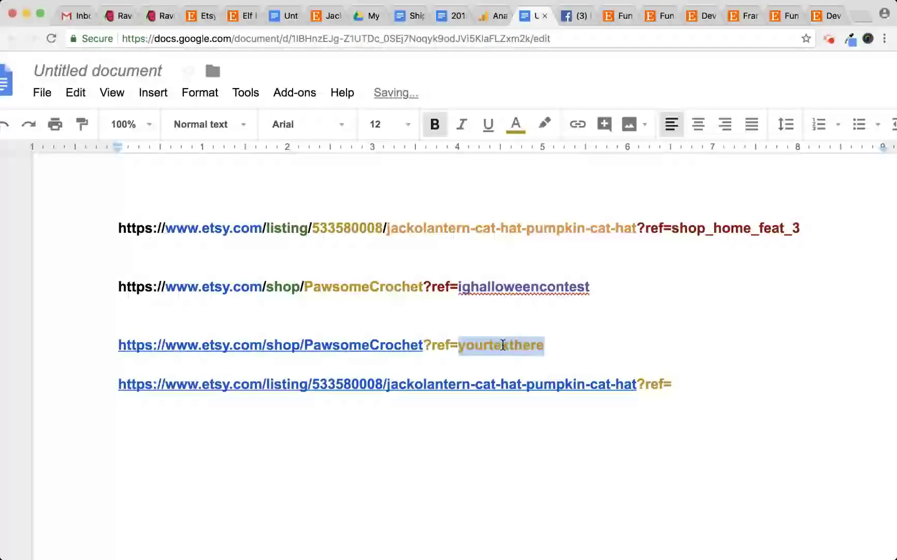
# - Try fbshopnow as the ref tag on the plain Jackolantern listing link and delete it again
pyautogui.moveTo(677, 385); pyautogui.dragTo(673, 373)
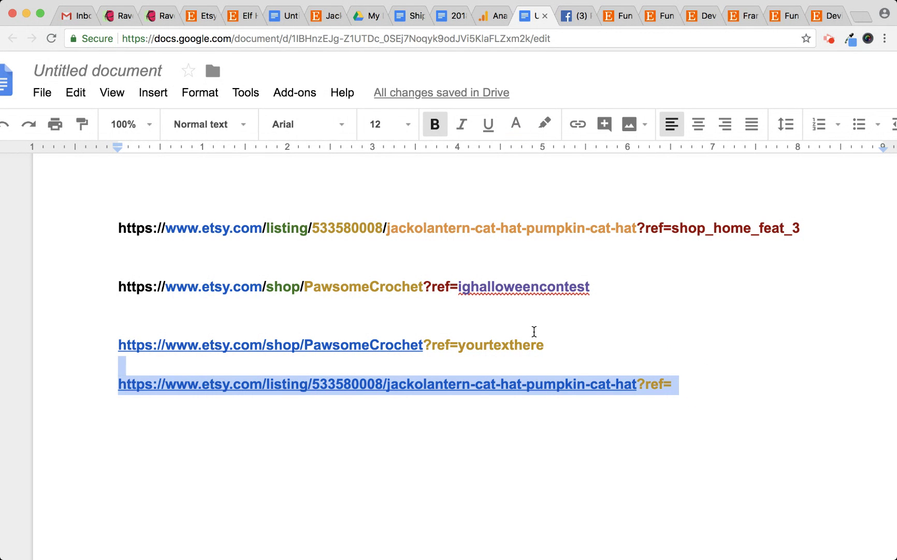
pyautogui.click(546, 345)
pyautogui.click(713, 391)
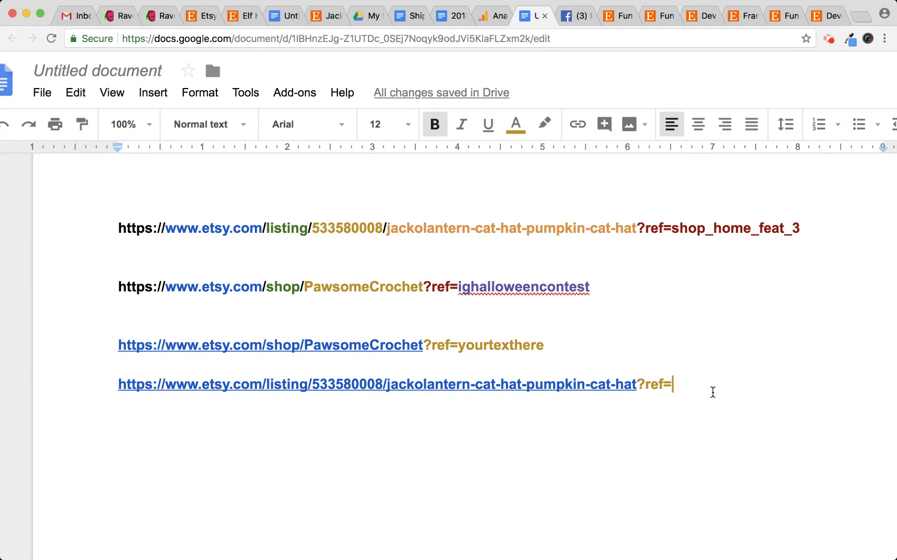
pyautogui.write('fbshopnow')
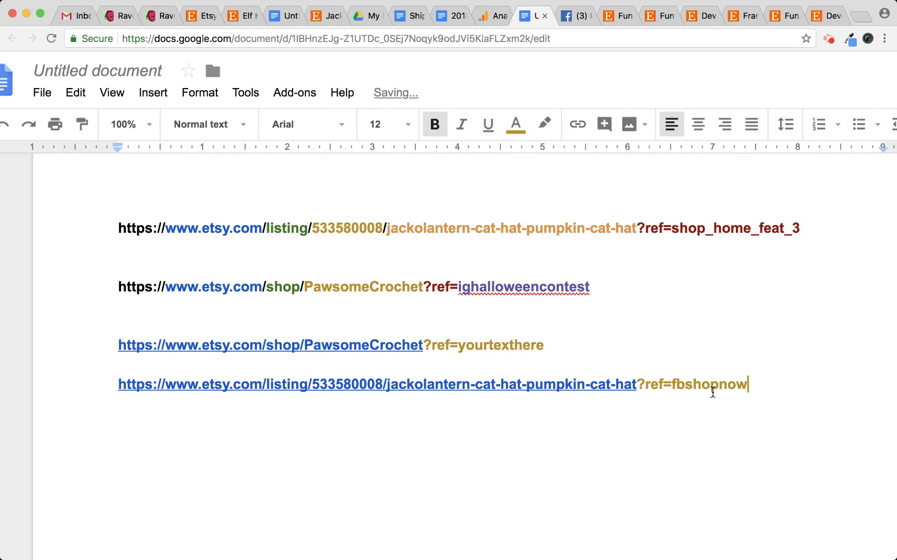
pyautogui.press('BackSpace')
pyautogui.press('BackSpace')
pyautogui.press('BackSpace')
pyautogui.press('BackSpace')
pyautogui.press('BackSpace')
pyautogui.press('BackSpace')
pyautogui.press('BackSpace')
pyautogui.press('BackSpace')
pyautogui.press('BackSpace')
pyautogui.press('BackSpace')
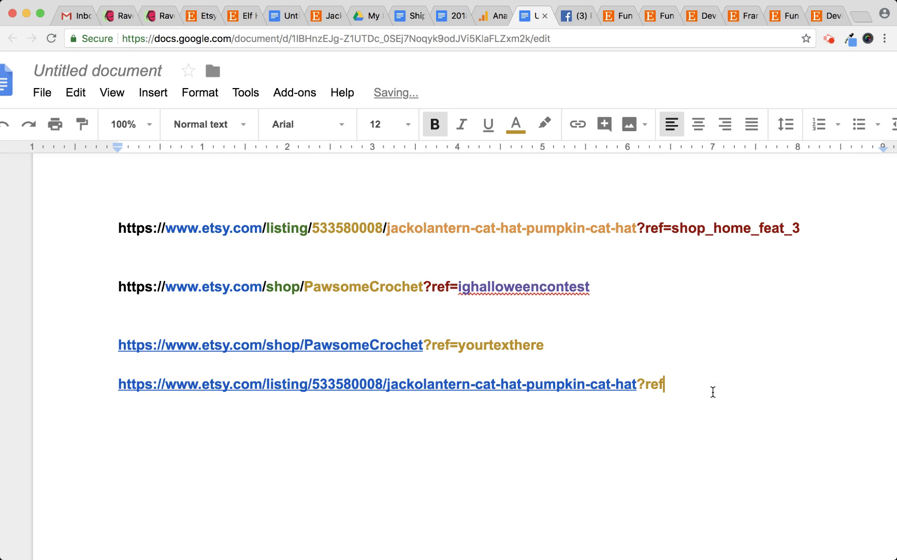
# - Try halloweenpromo as the listing link's ref tag and erase it back to ?ref=
pyautogui.write('=hallow')
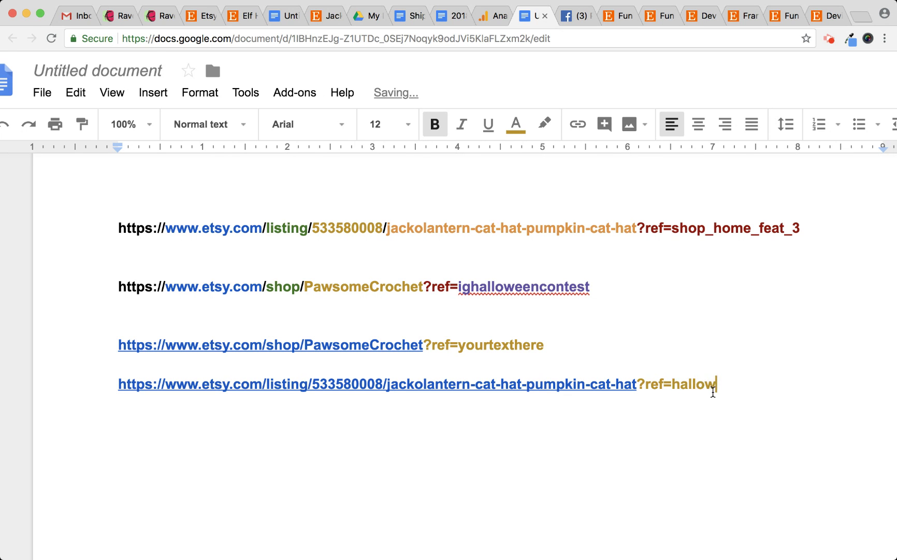
pyautogui.write('eenpromo')
pyautogui.press('BackSpace')
pyautogui.press('BackSpace')
pyautogui.press('BackSpace')
pyautogui.press('BackSpace')
pyautogui.press('BackSpace')
pyautogui.press('BackSpace')
pyautogui.press('BackSpace')
pyautogui.press('BackSpace')
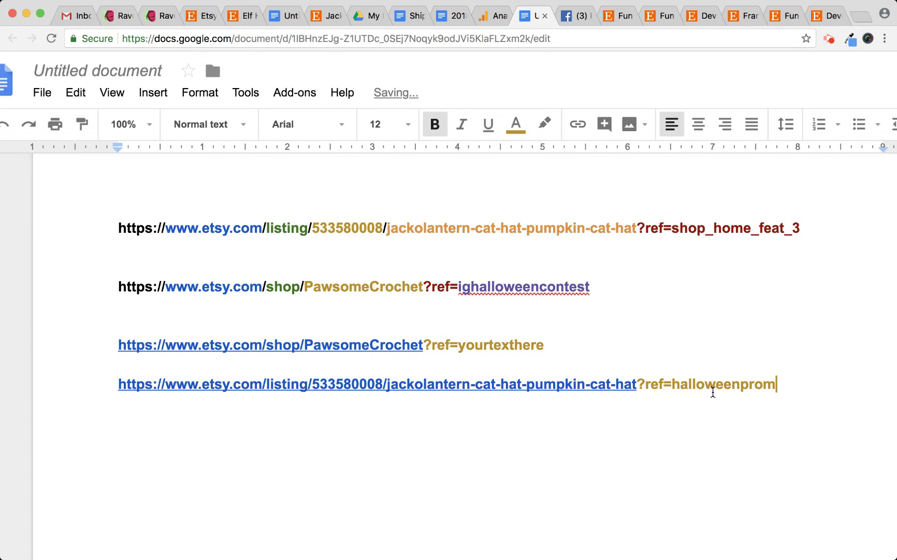
pyautogui.press('BackSpace')
pyautogui.press('BackSpace')
pyautogui.press('BackSpace')
pyautogui.press('BackSpace')
pyautogui.press('BackSpace')
pyautogui.press('BackSpace')
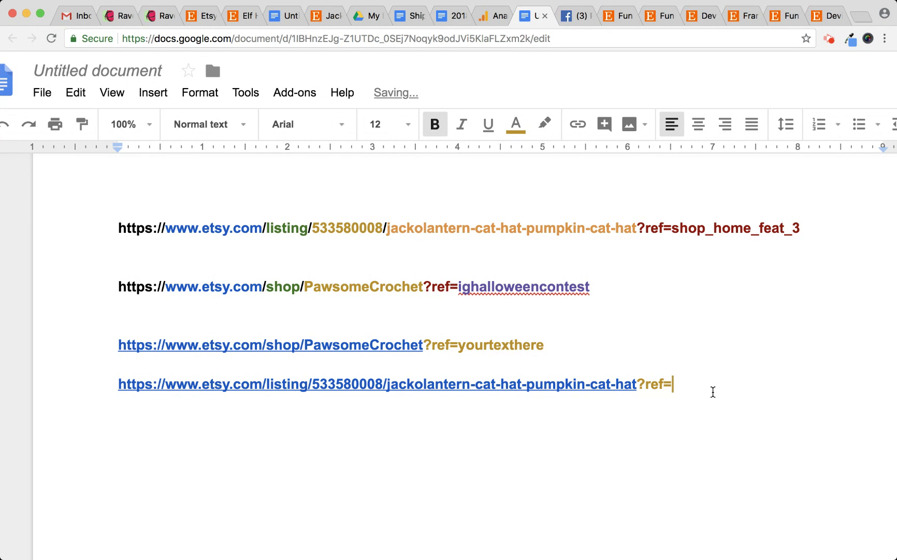
# - Add igcontest2018 as the listing link's ref tag and load the full tagged link in a new browser tab
pyautogui.write('igcontest2018')
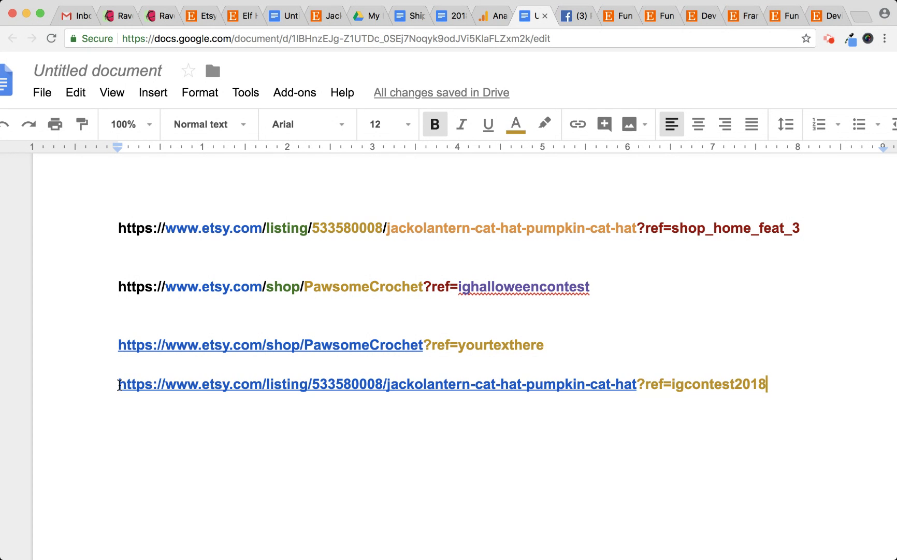
pyautogui.keyDown('shift'); pyautogui.click(119, 384); pyautogui.keyUp('shift')
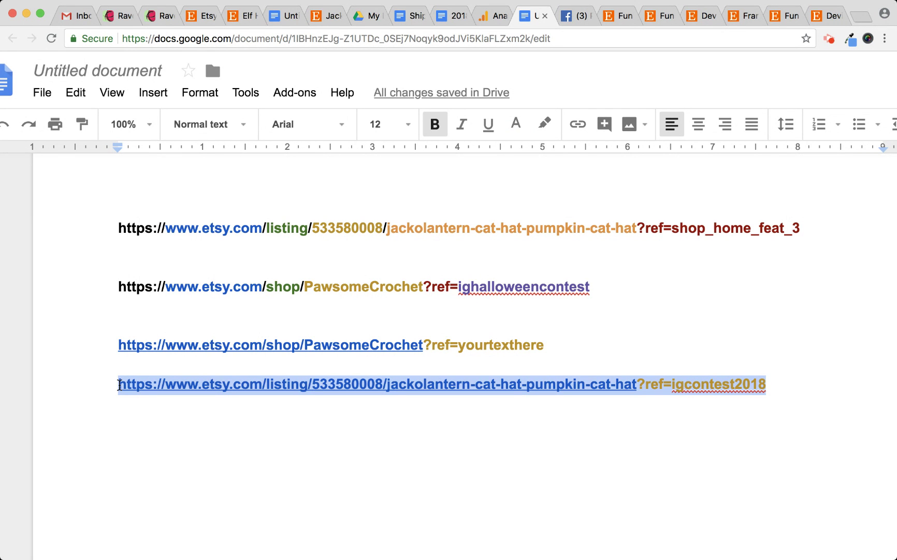
pyautogui.click(860, 20)
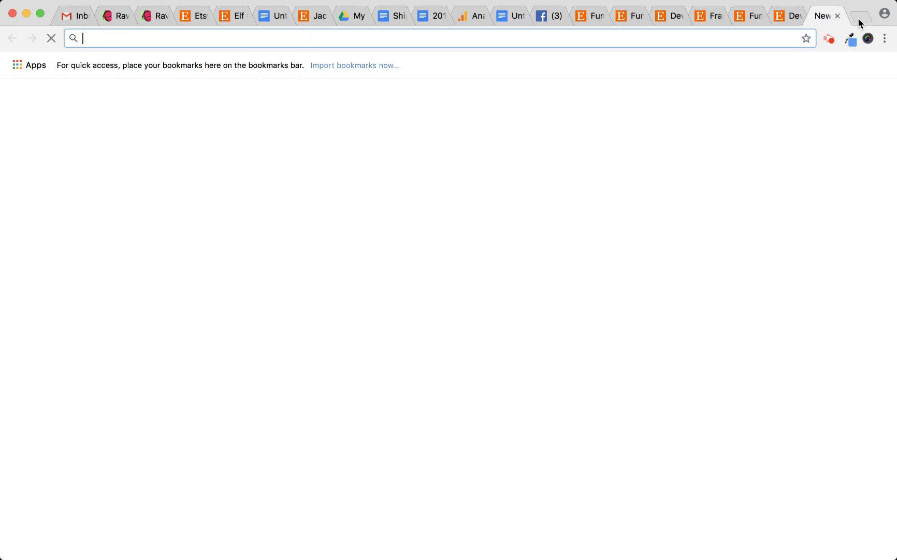
pyautogui.press('super+v')
pyautogui.press('Return')
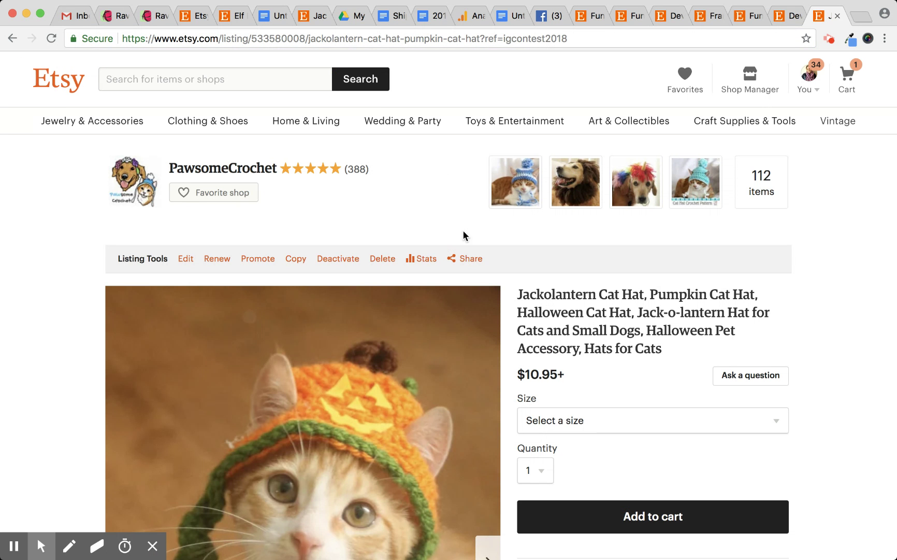
# - Highlight igcontest2018 in the loaded listing's address and review the Pages report by device category in Google Analytics
pyautogui.scroll(-5, 456, 243)
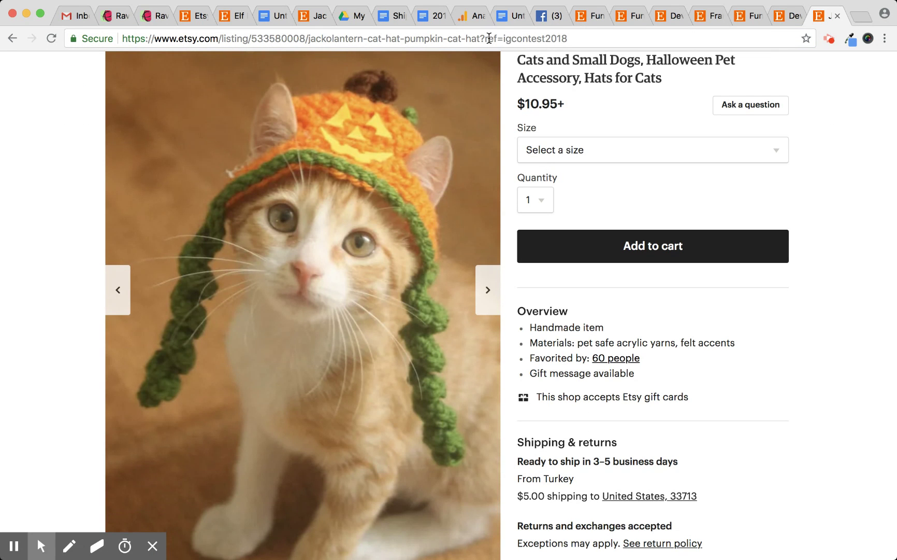
pyautogui.moveTo(504, 39); pyautogui.dragTo(617, 40)
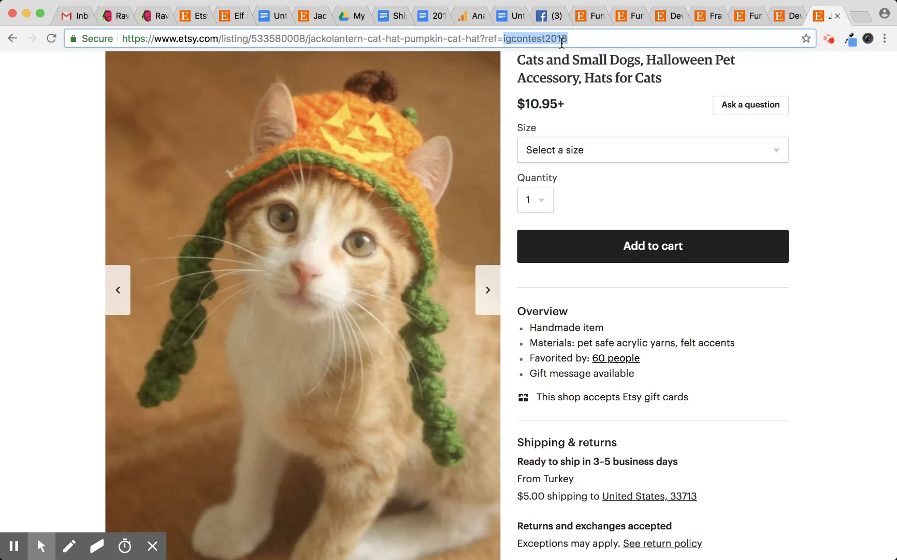
pyautogui.click(473, 17)
pyautogui.scroll(3, 577, 232)
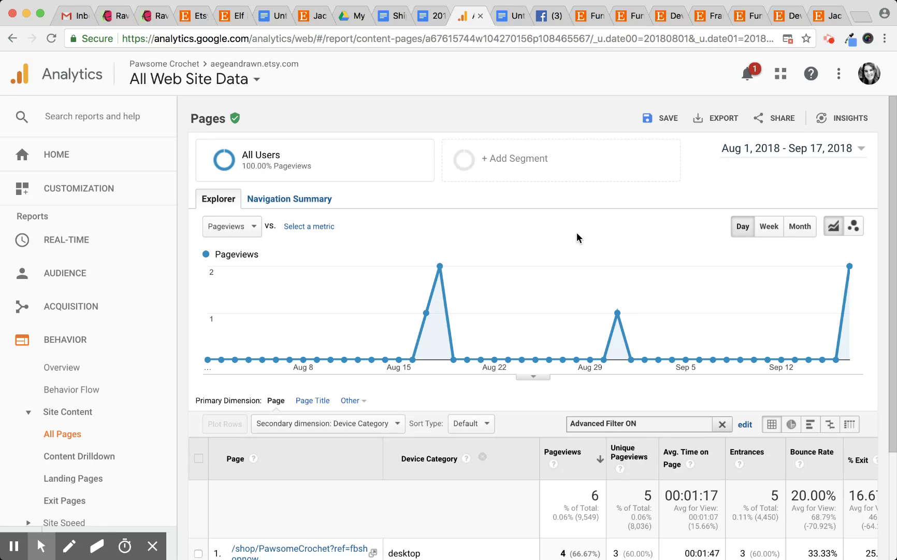
pyautogui.scroll(-2, 300, 363)
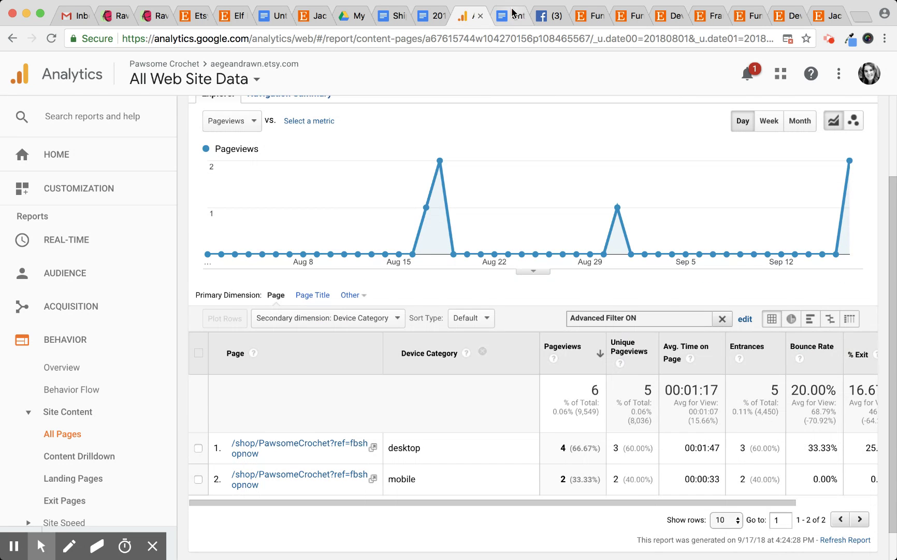
# - Look over the PawsomeCrochet Etsy shop page and return to the Facebook draft post with the fbdevilpost link
pyautogui.click(582, 17)
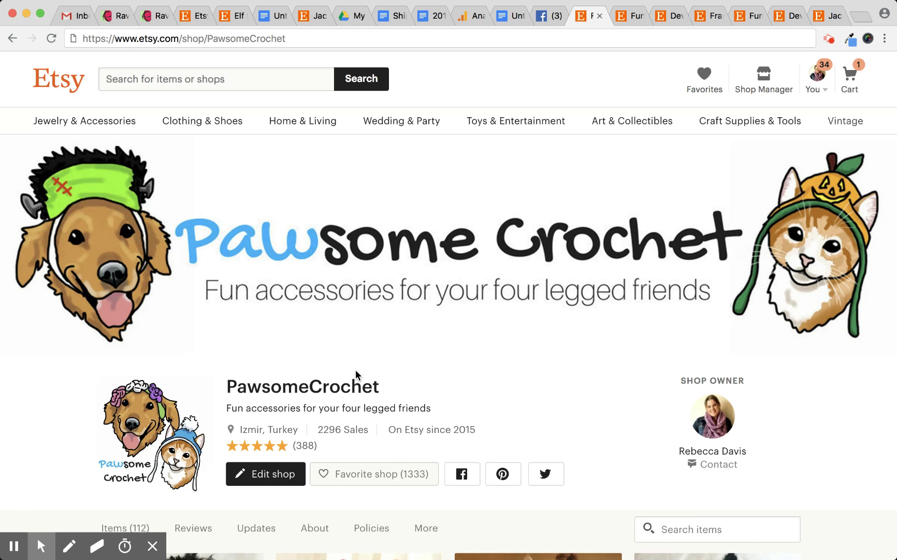
pyautogui.scroll(-3, 355, 374)
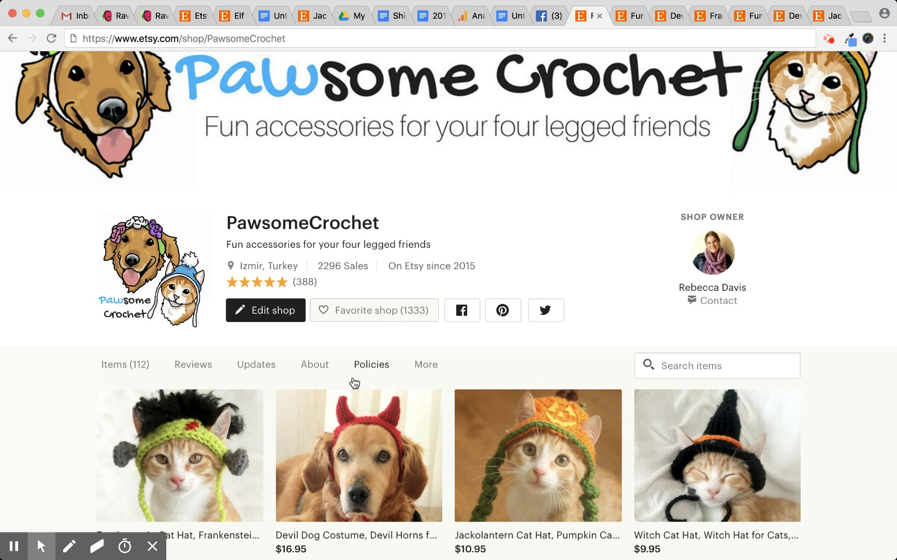
pyautogui.scroll(-3, 595, 179)
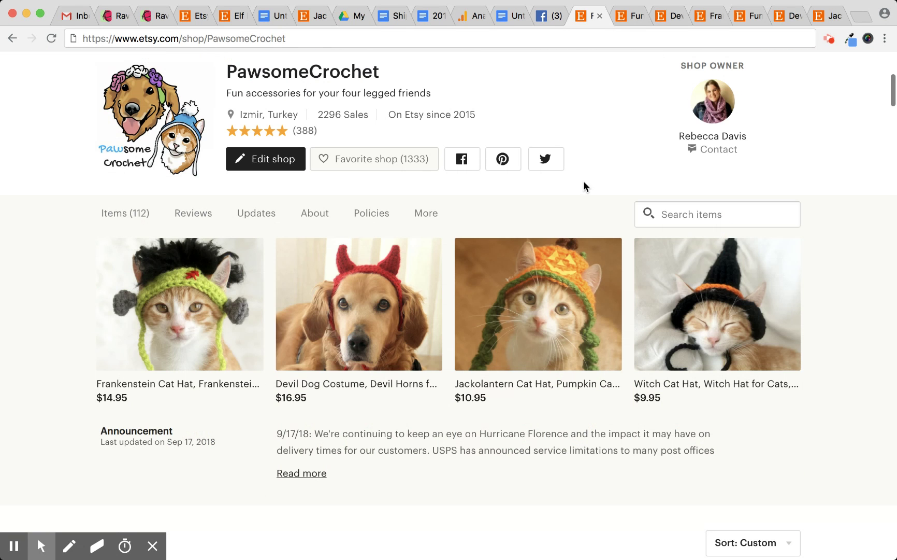
pyautogui.click(547, 17)
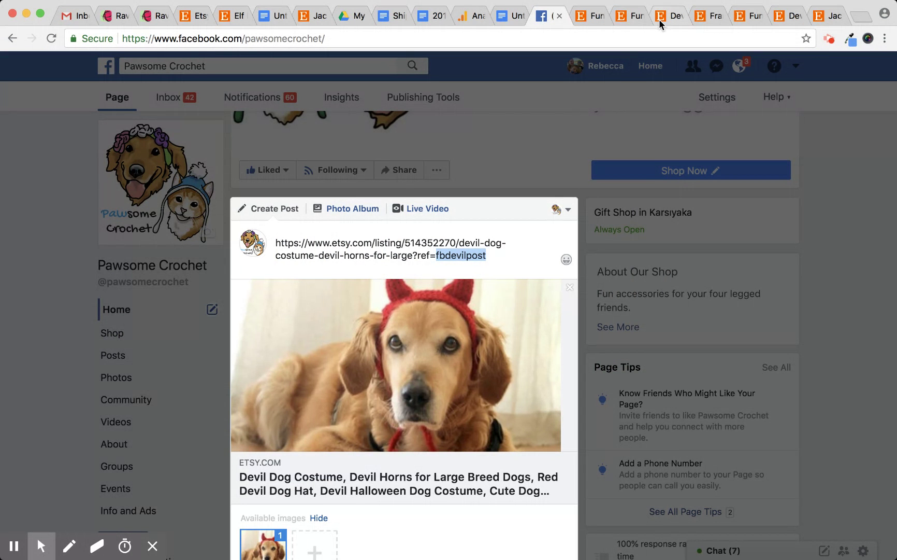